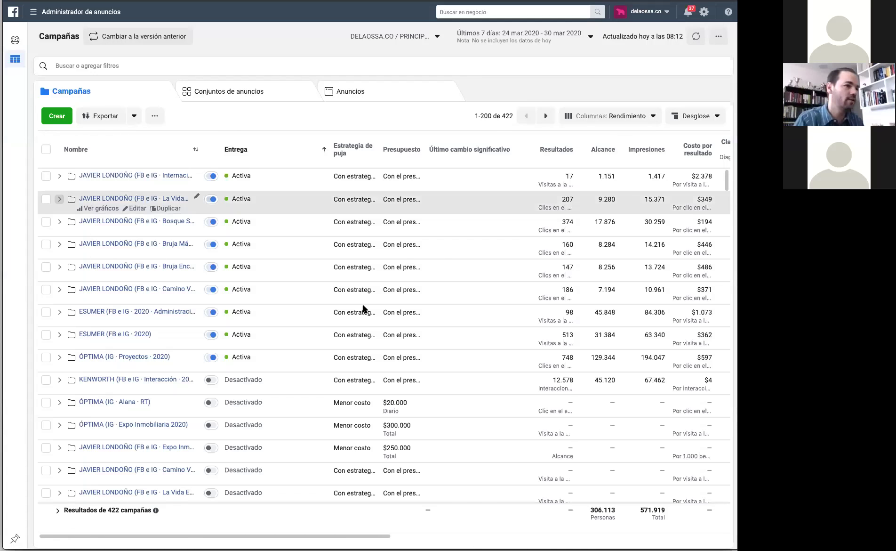
scroll(363, 308, "down", 10)
scroll(362, 308, "down", 10)
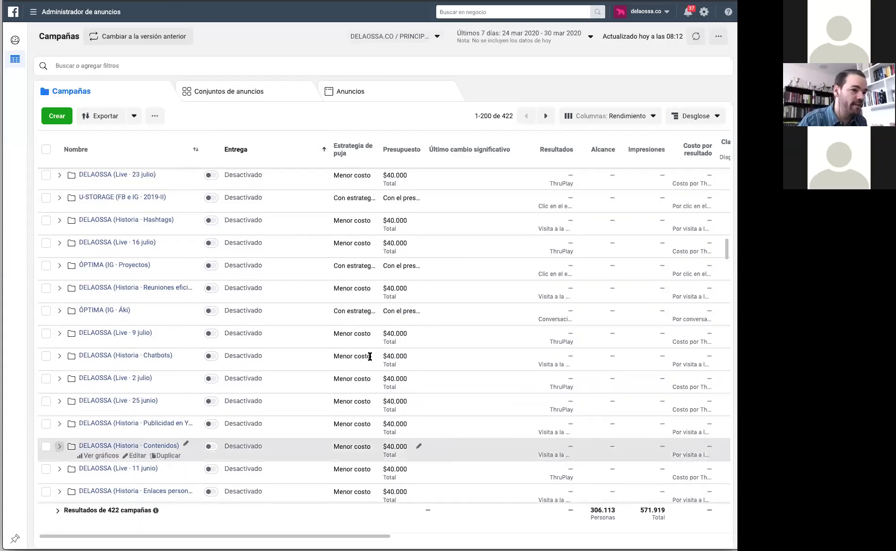
scroll(476, 538, "right", 2)
scroll(477, 538, "right", 5)
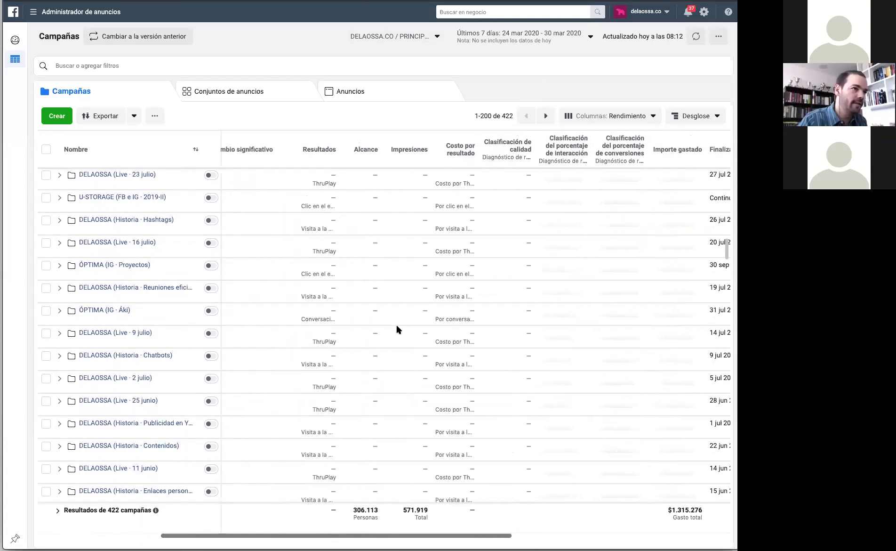
scroll(407, 329, "left", 8)
scroll(418, 333, "up", 6)
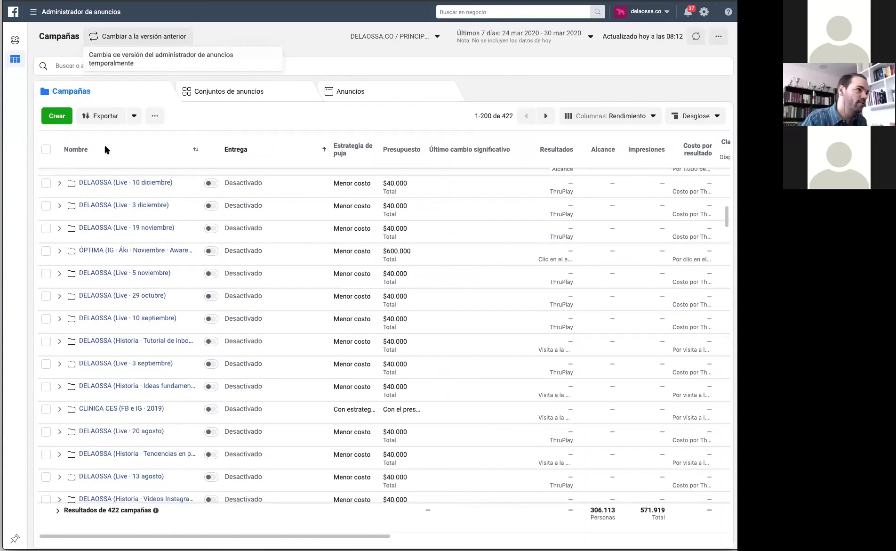
scroll(274, 206, "down", 4)
scroll(274, 205, "up", 10)
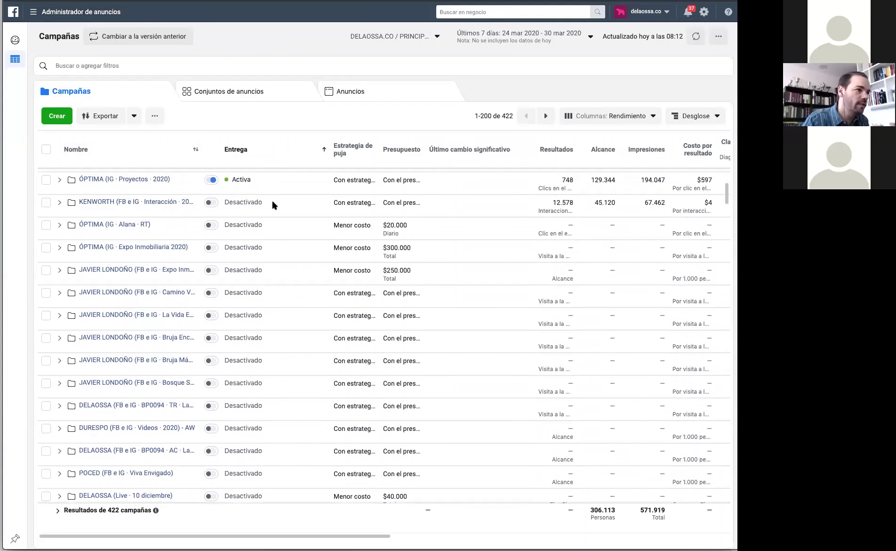
scroll(274, 205, "down", 8)
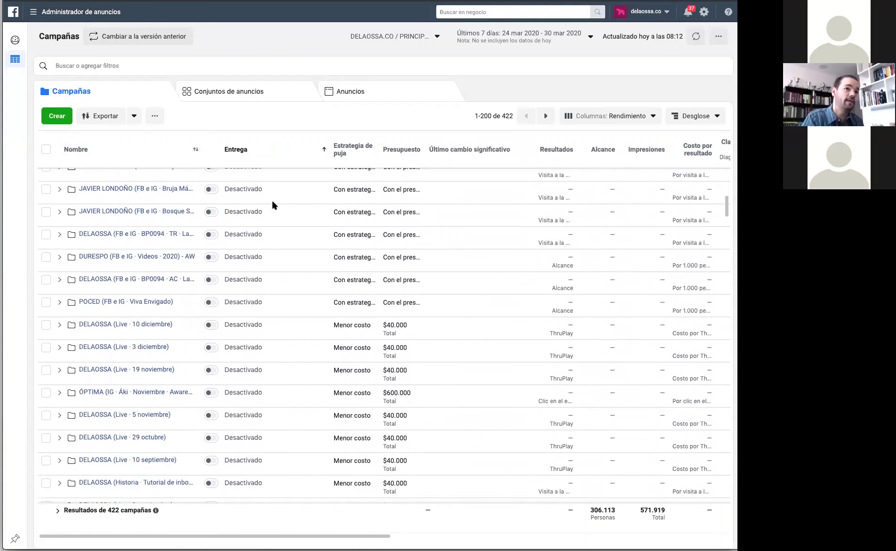
scroll(275, 205, "up", 3)
scroll(274, 205, "down", 1)
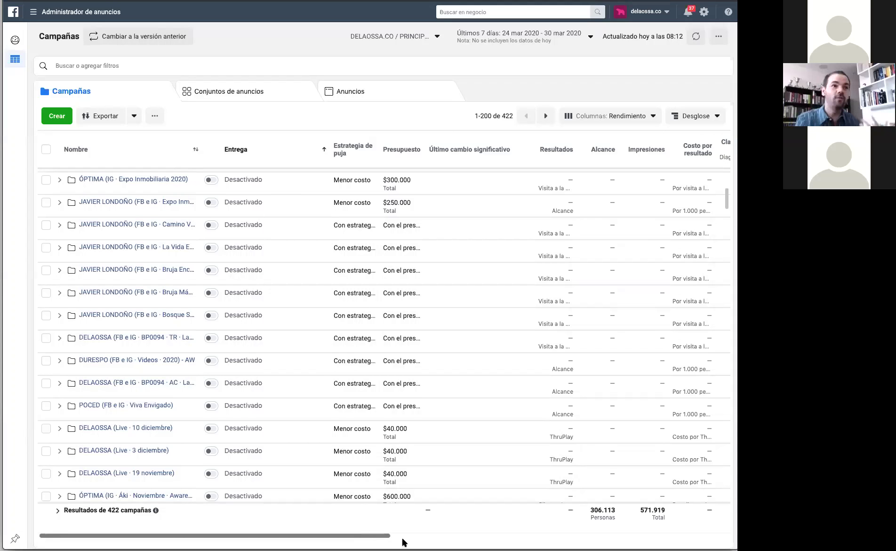
- Switch the campaigns table to 'Rendimiento y clics' columns, zoom in, then return to the Facebook Ads slide
scroll(728, 535, "right", 10)
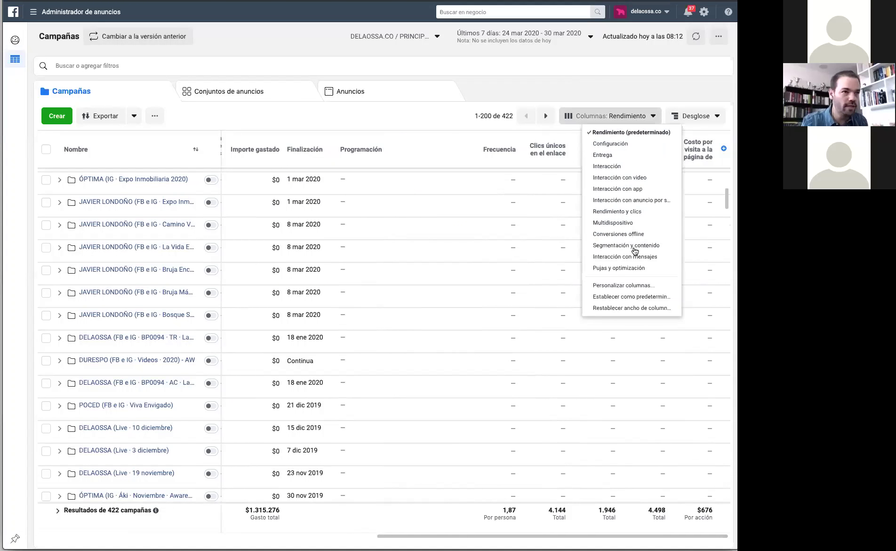
left_click(633, 212)
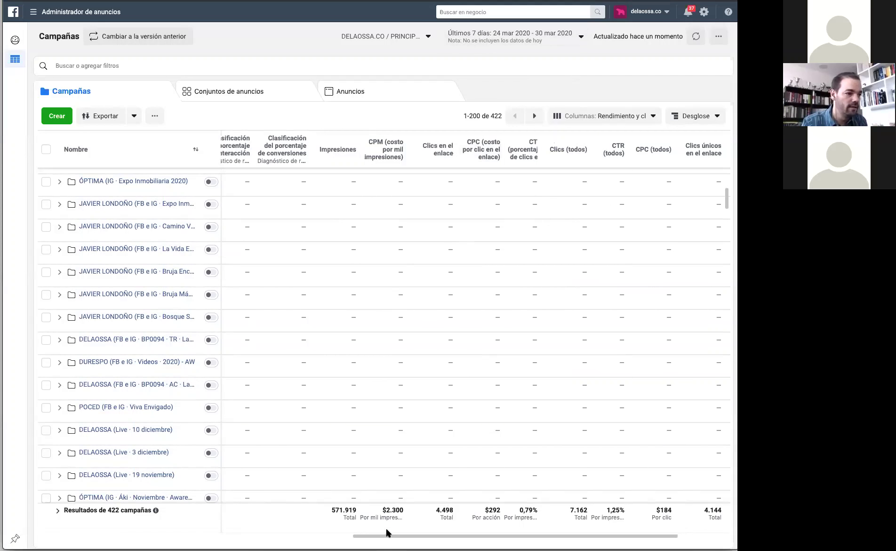
mouse_move(388, 146)
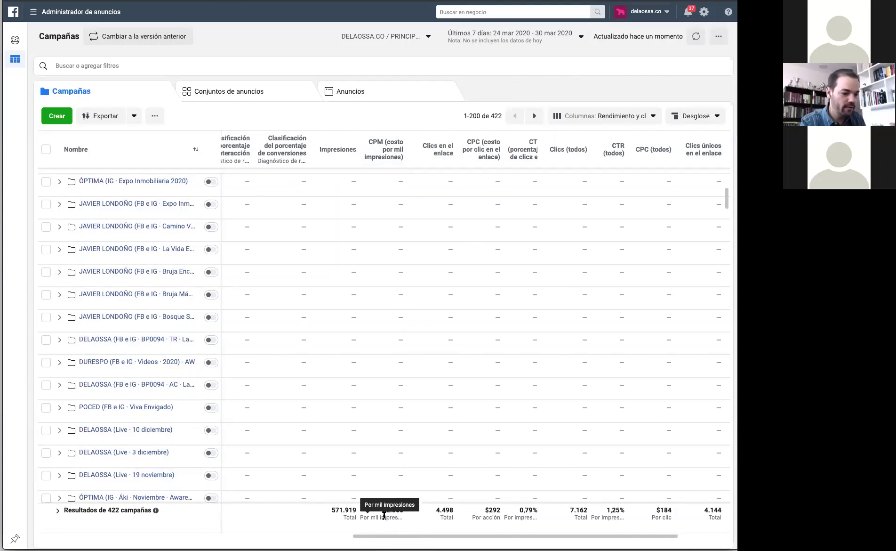
key("ctrl+plus")
key("ctrl+plus")
key("ctrl+plus")
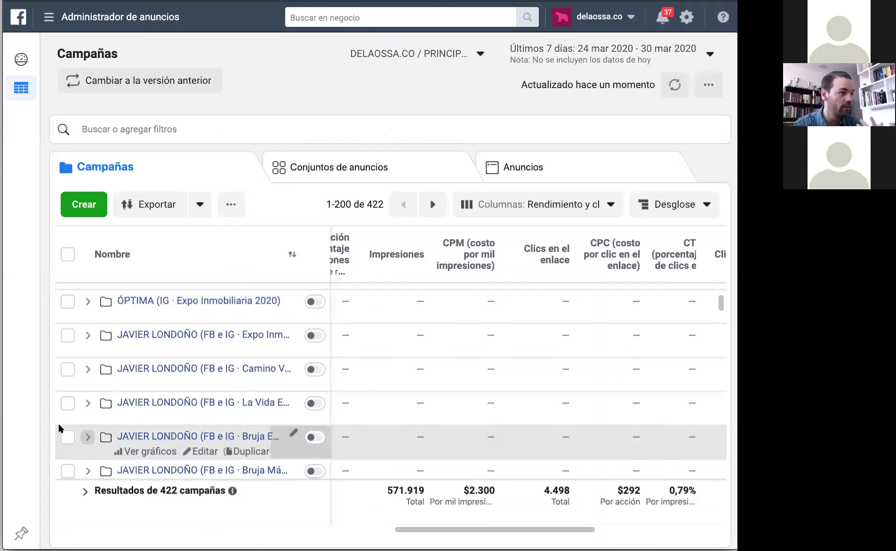
key("alt+Tab")
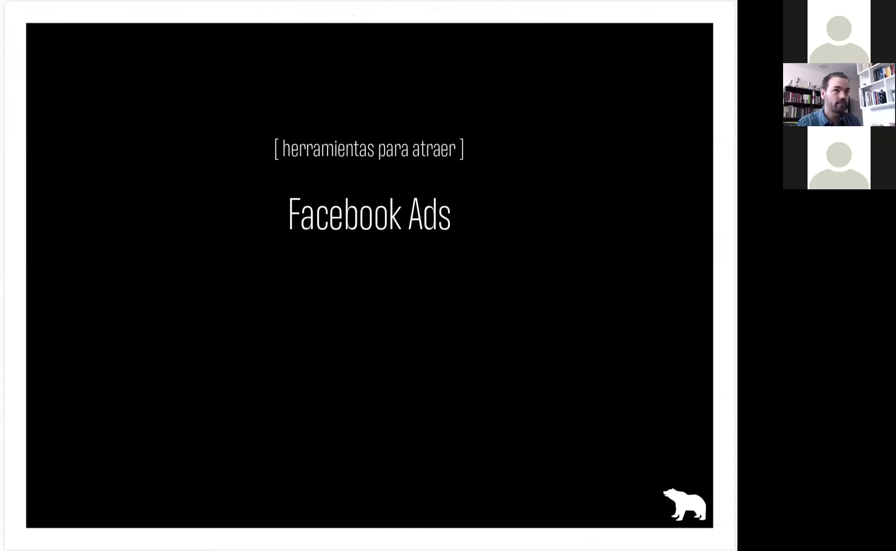
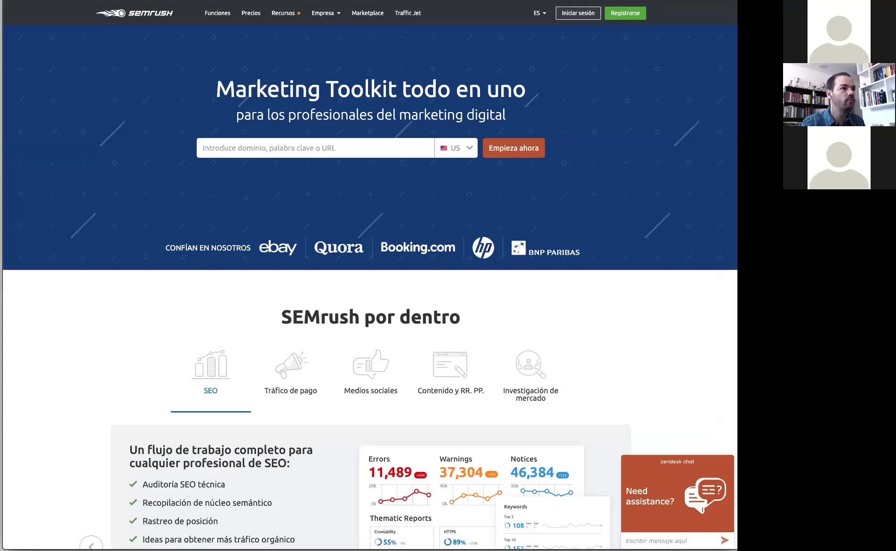
- Close the Layouts 4.0 popup, scroll through the Instapage homepage, and return to the Instapages slide
key("ctrl+Tab")
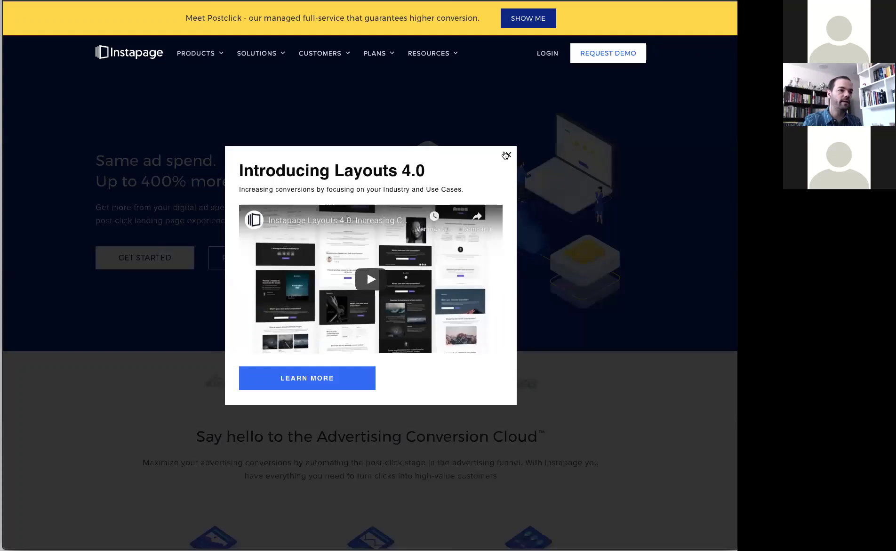
left_click(506, 155)
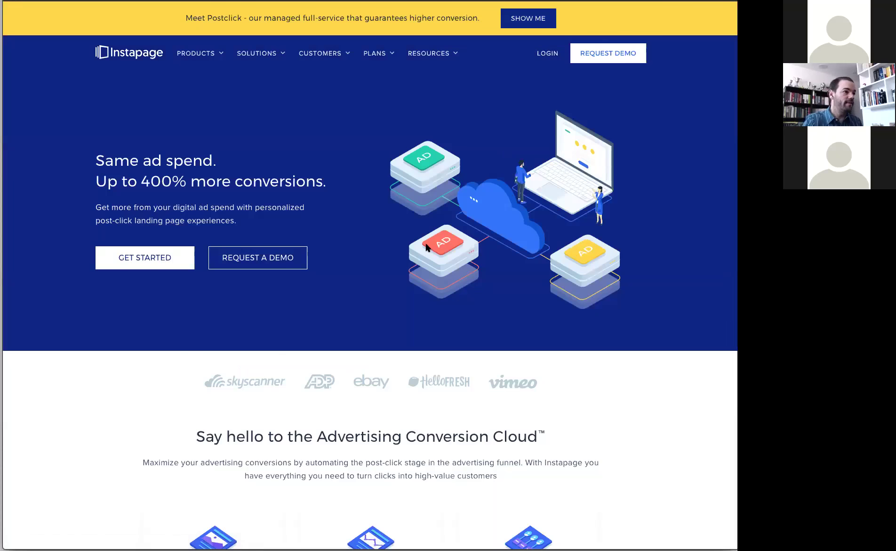
scroll(427, 247, "down", 15)
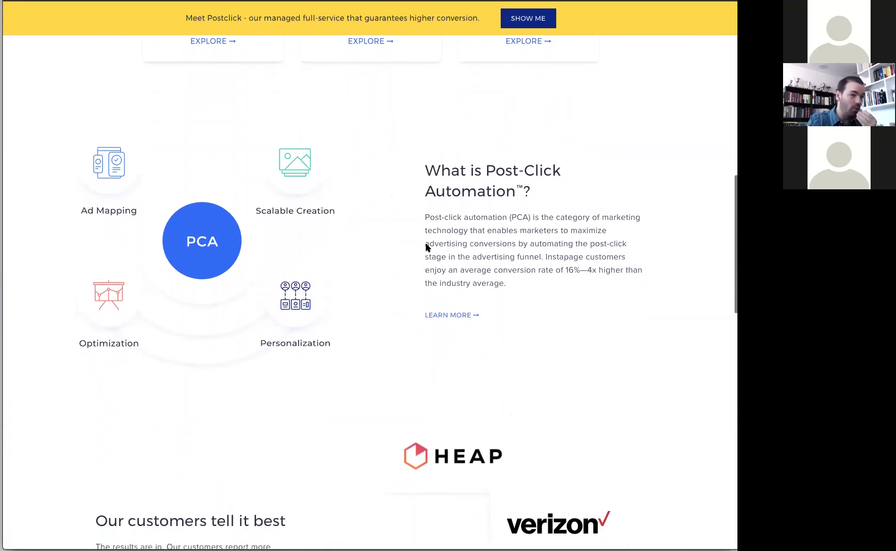
scroll(427, 247, "down", 8)
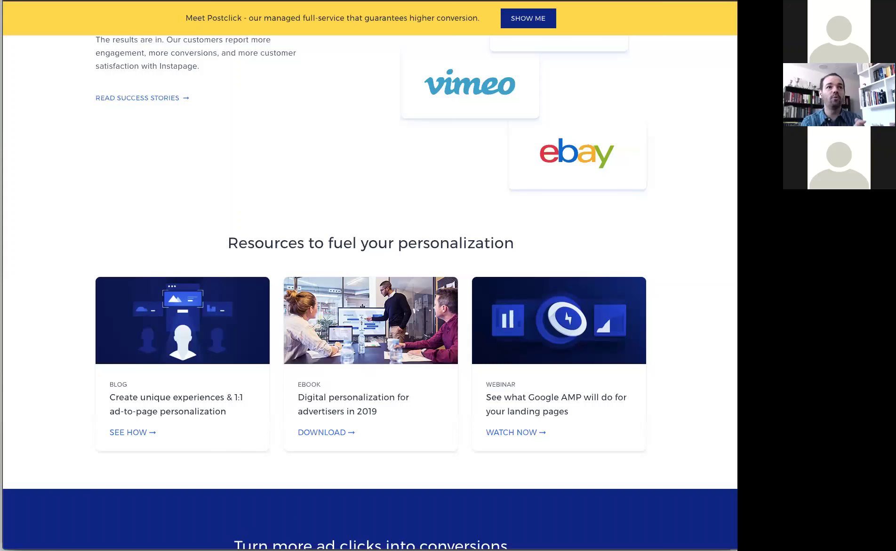
scroll(449, 276, "up", 15)
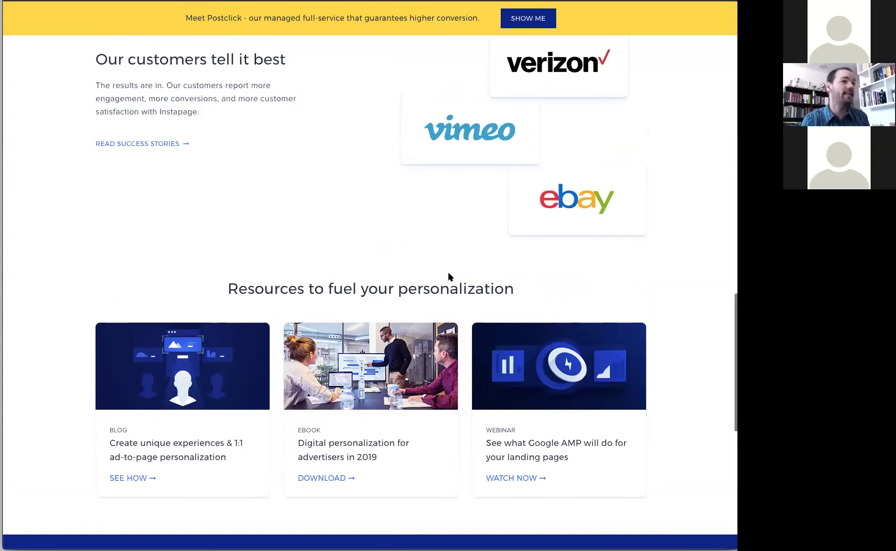
scroll(449, 276, "up", 3)
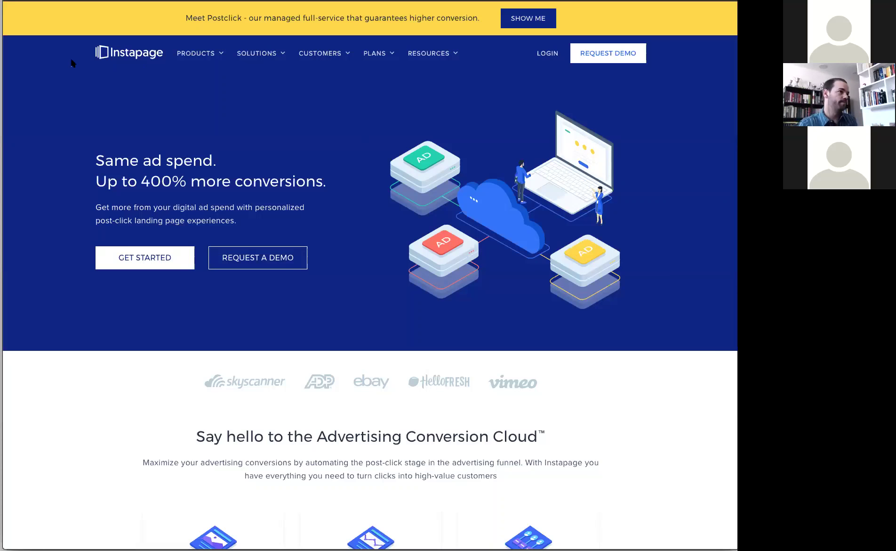
key("alt+Tab")
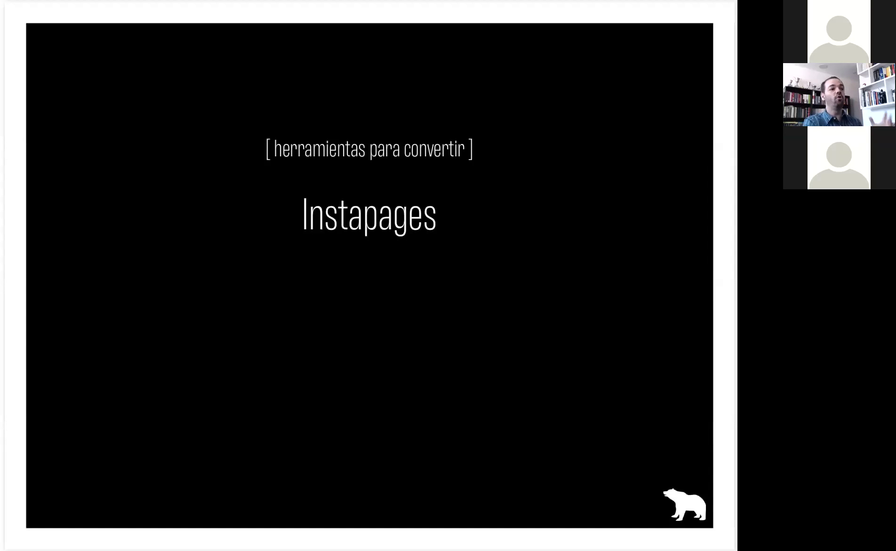
- Reveal the Zapier line under Instapages on the slide, then go to the Zapier login page
key("Right")
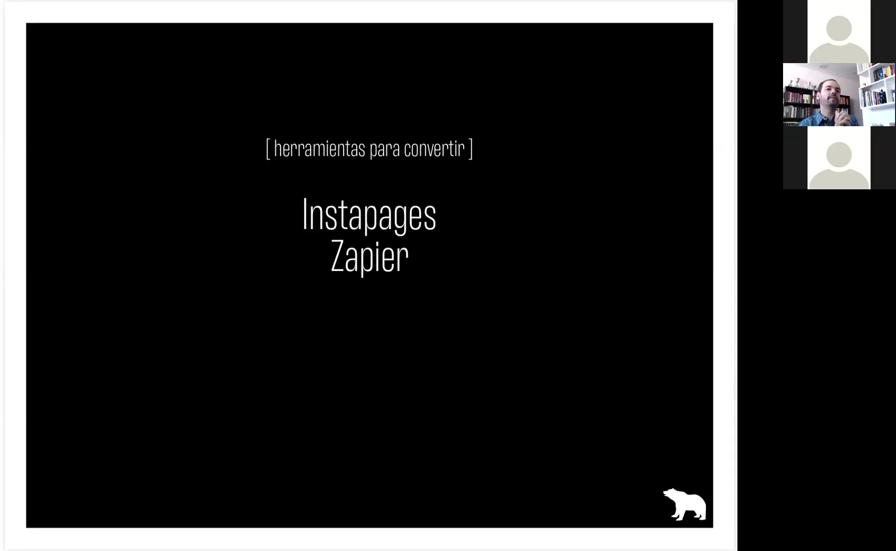
key("ctrl+Tab")
key("ctrl+Tab")
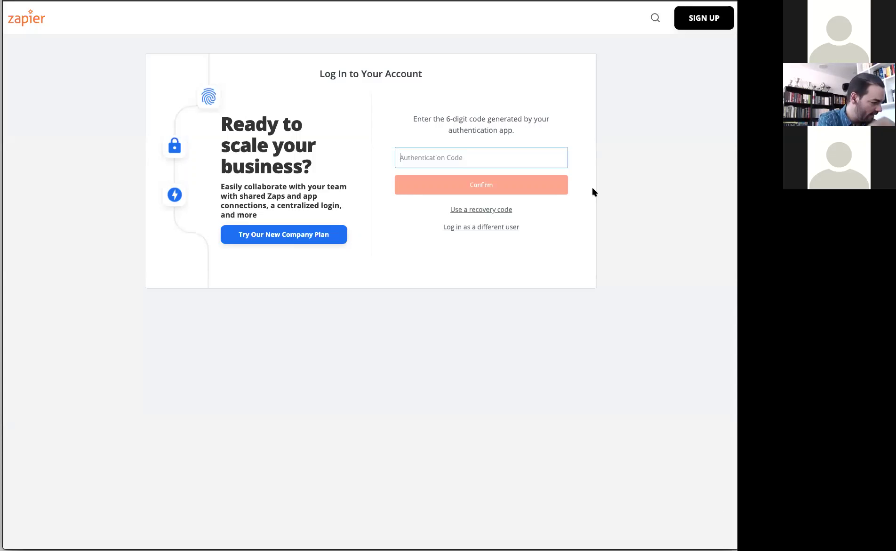
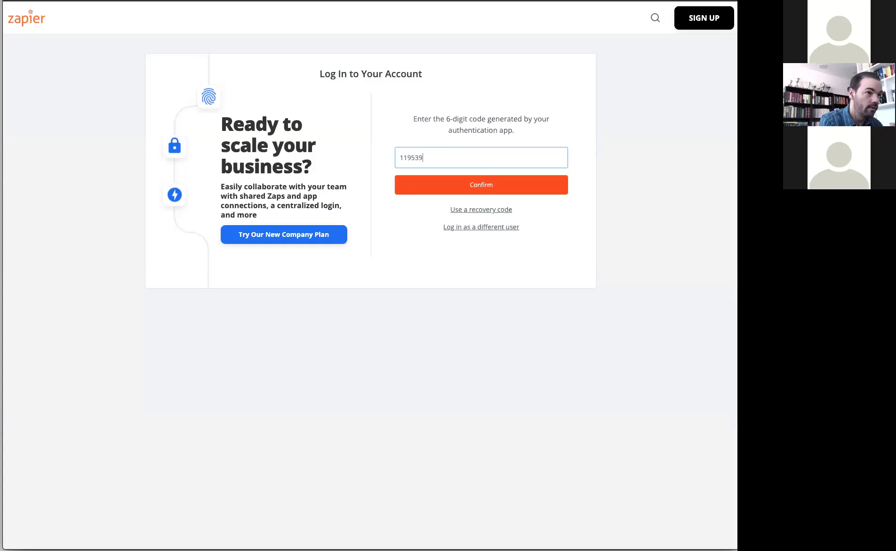
- Enter the 6-digit two-factor authentication code to log in to Zapier
key("Return")
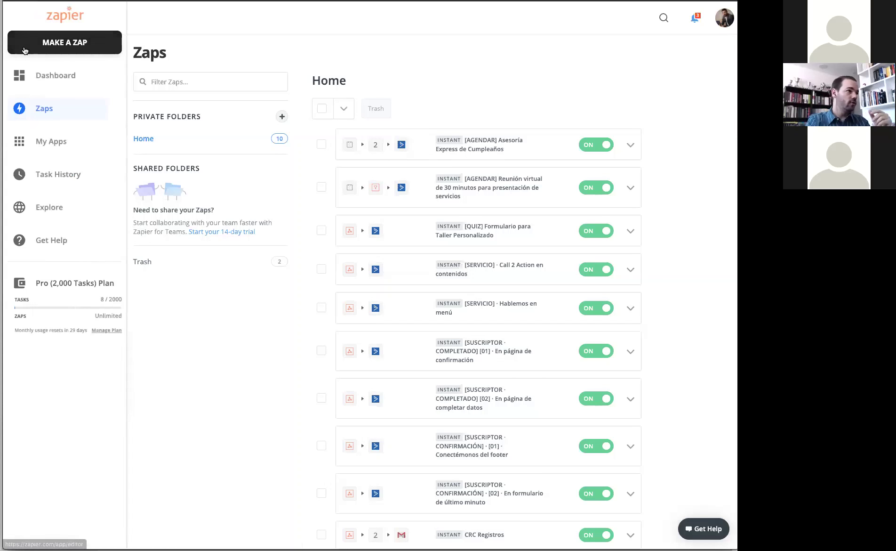
- Start a new zap with a Facebook Lead Ads trigger and Gmail as step 2
left_click(60, 46)
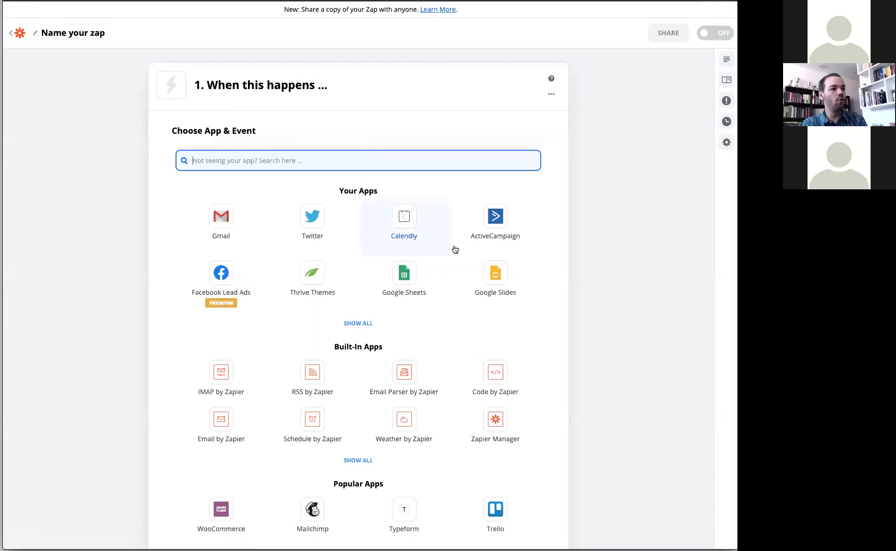
scroll(450, 246, "down", 2)
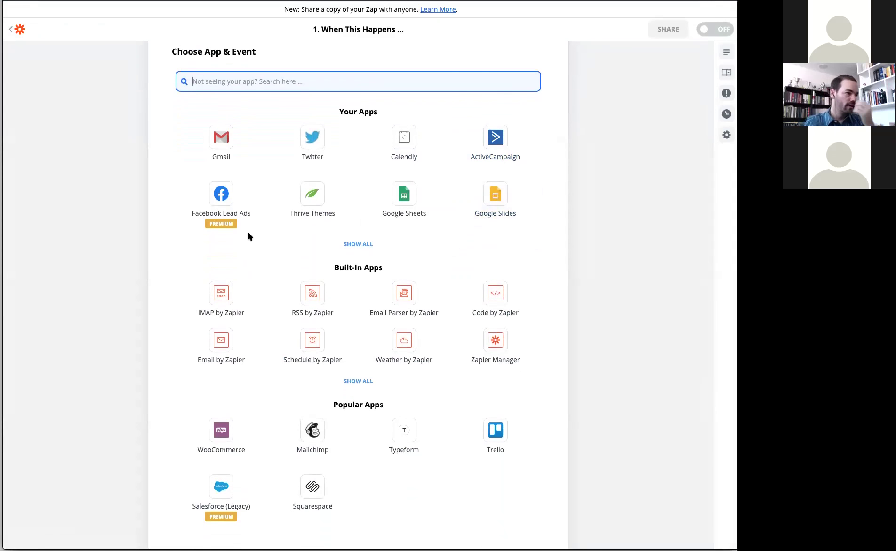
left_click(223, 199)
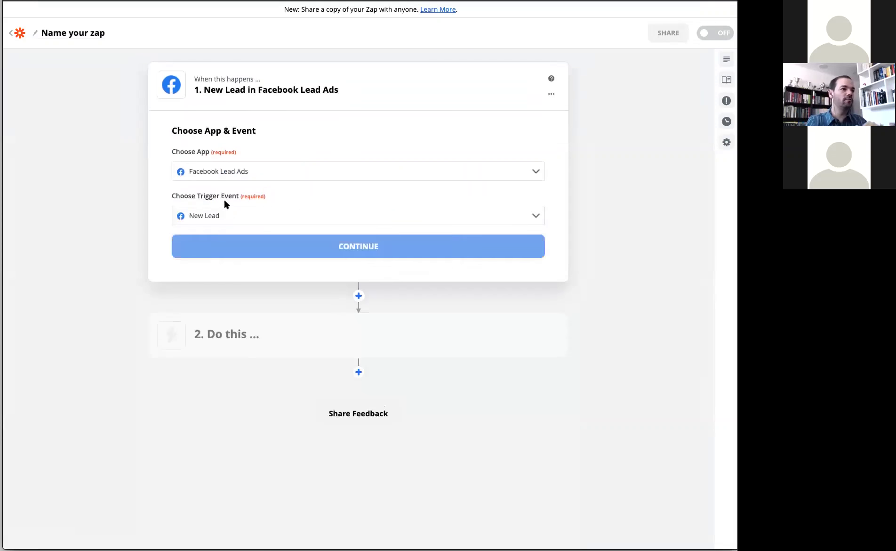
left_click(361, 353)
left_click(215, 299)
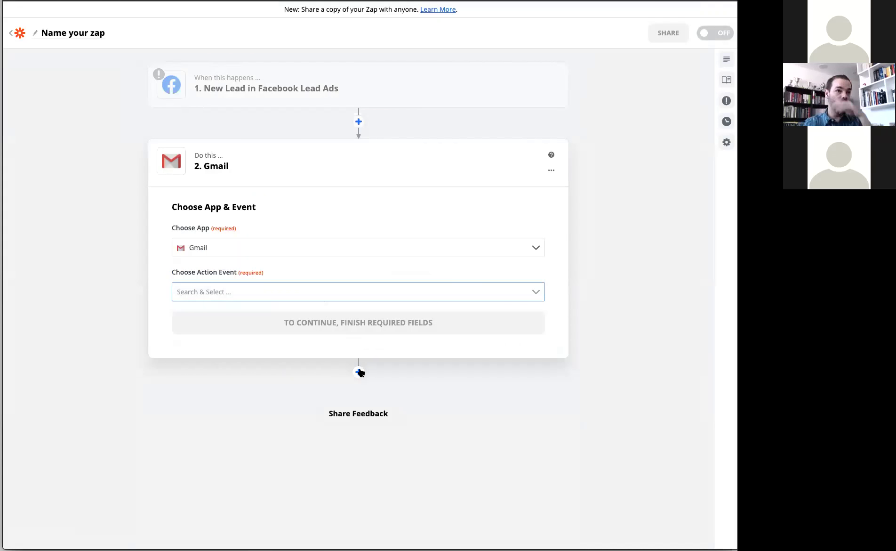
- Add Google Sheets as the zap's third step
left_click(359, 372)
scroll(144, 356, "down", 4)
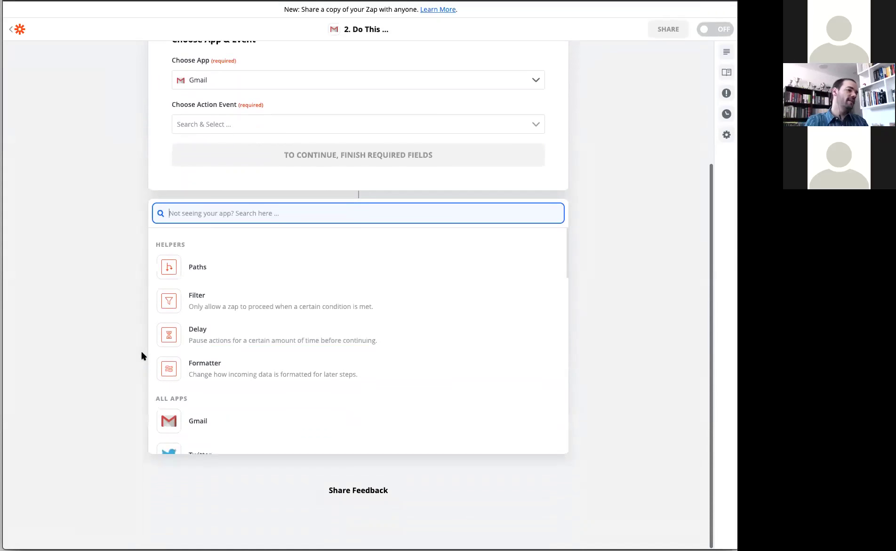
scroll(257, 386, "down", 3)
scroll(257, 387, "down", 1)
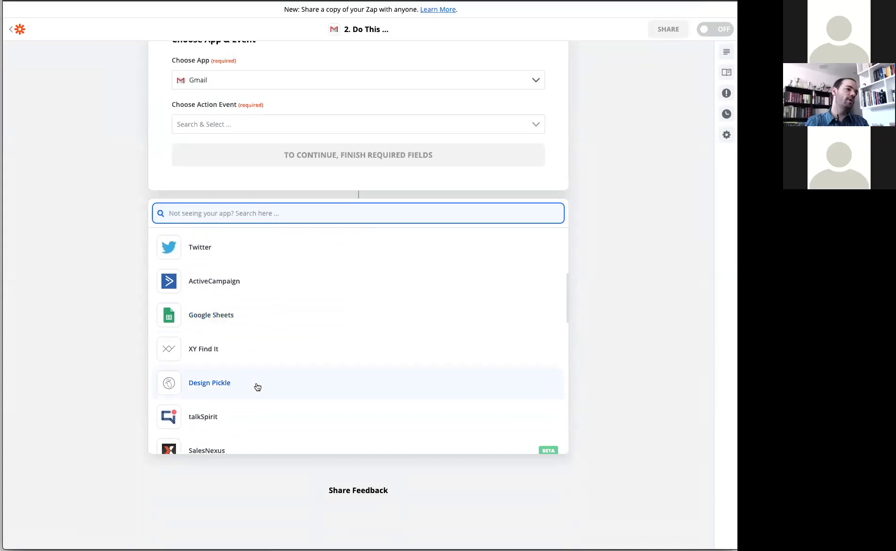
left_click(232, 317)
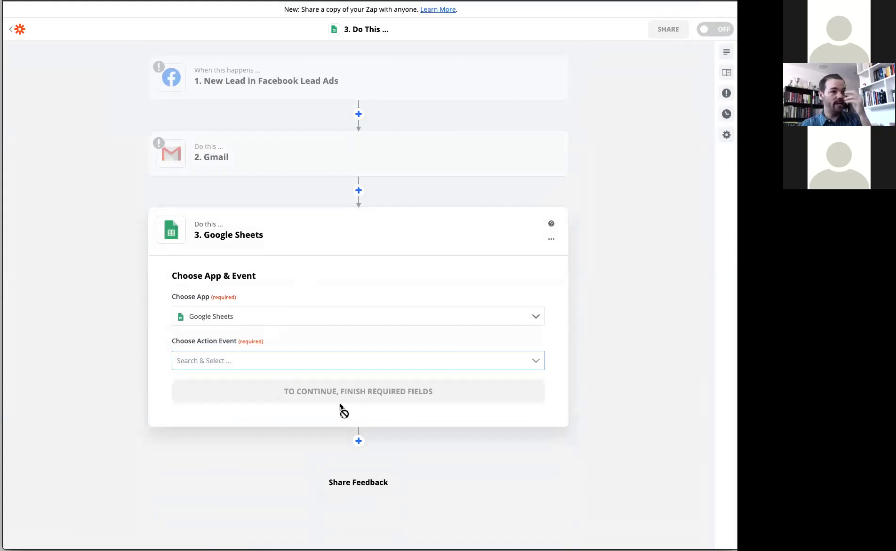
- Append another Gmail action as step 4, after Google Sheets
left_click(358, 440)
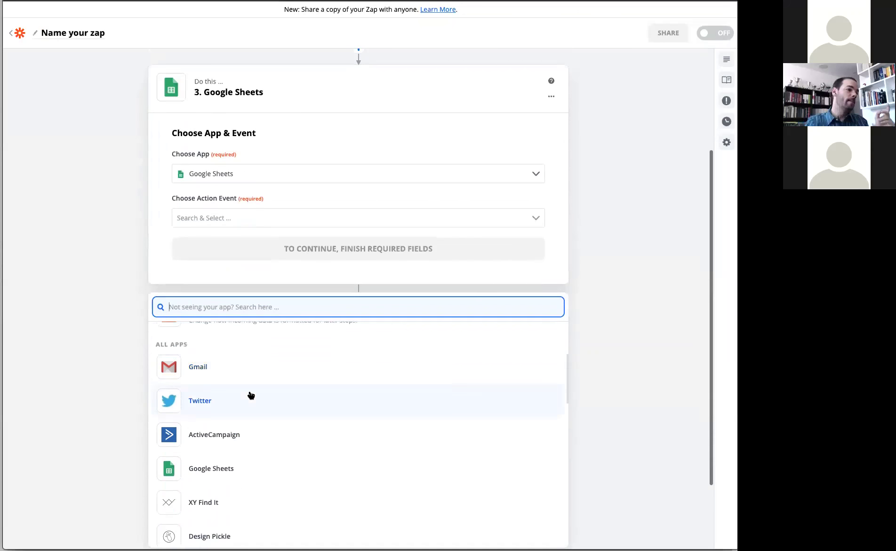
scroll(91, 382, "down", 3)
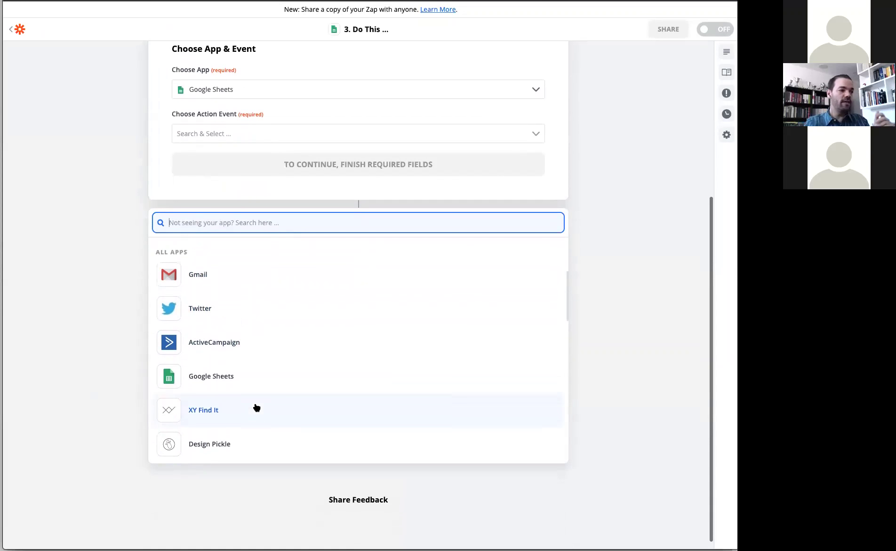
scroll(257, 407, "up", 4)
scroll(256, 407, "down", 2)
scroll(256, 408, "up", 1)
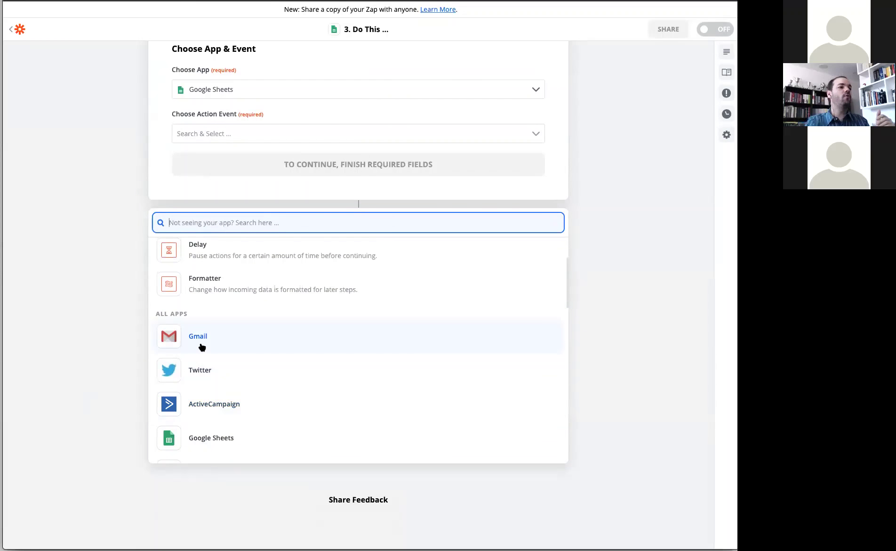
left_click(202, 346)
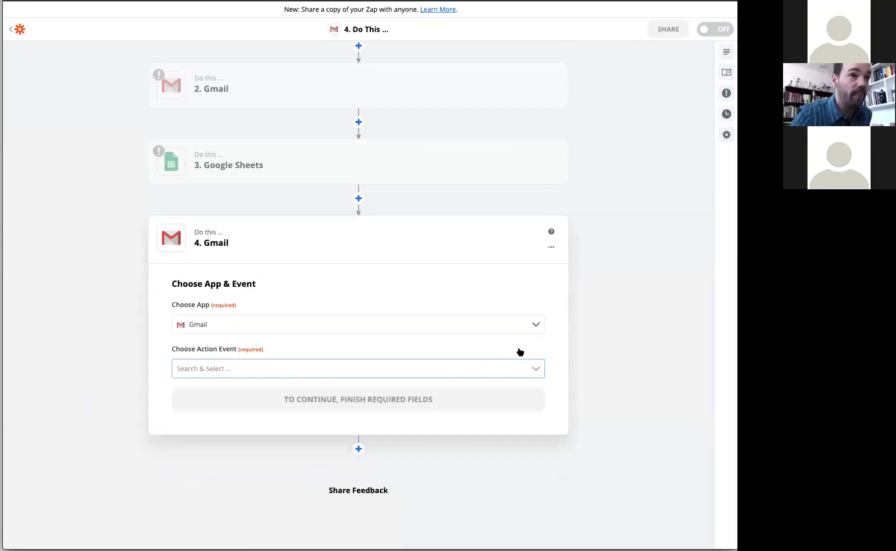
scroll(494, 354, "up", 2)
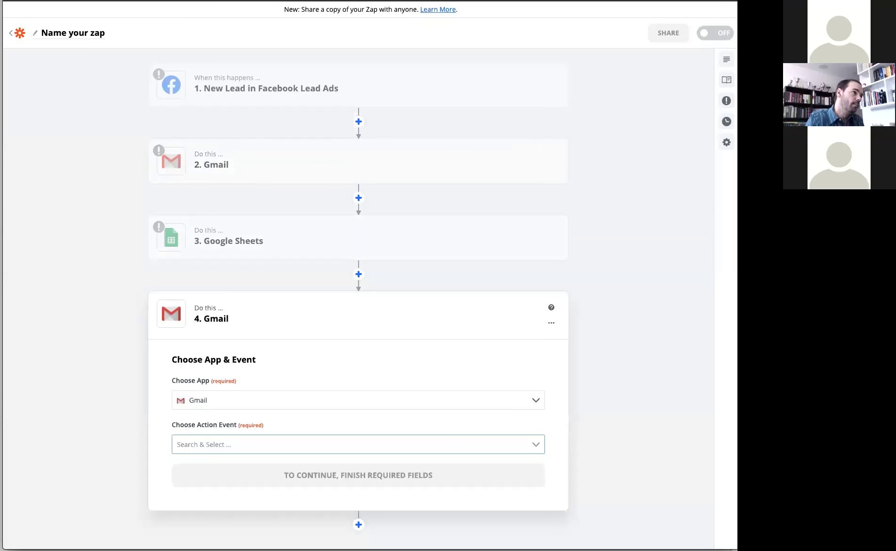
- Leave the unfinished zap draft and switch to the tools presentation slide
key("alt+Tab")
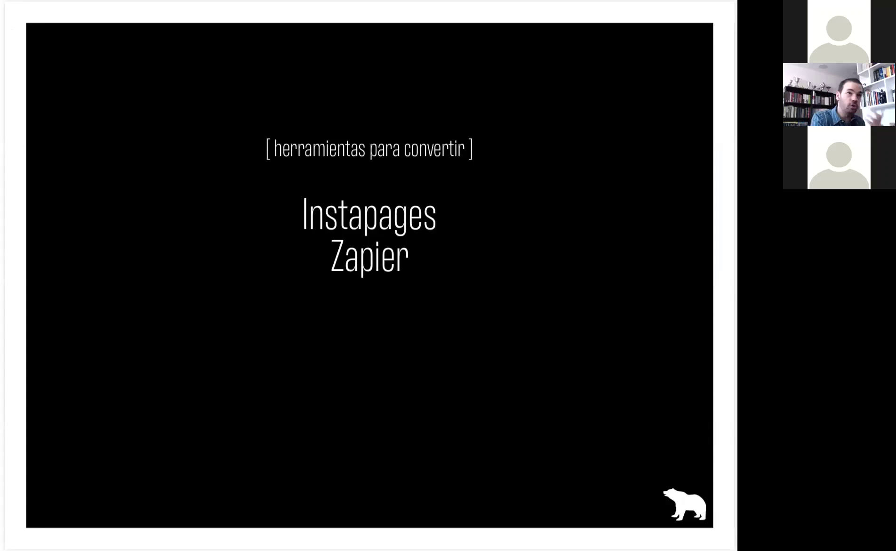
- Show the 'WhatsApp / Chat' line on the slide, then switch back to the browser
key("Right")
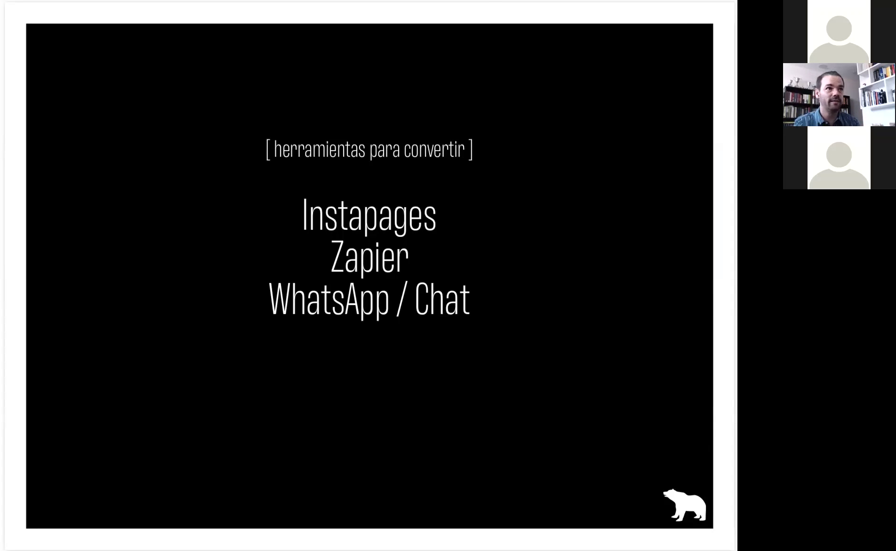
key("super+Tab")
- Search 'live' to find LiveChat and open its Spanish 'Chat en Vivo Gratis' homepage
key("super+l")
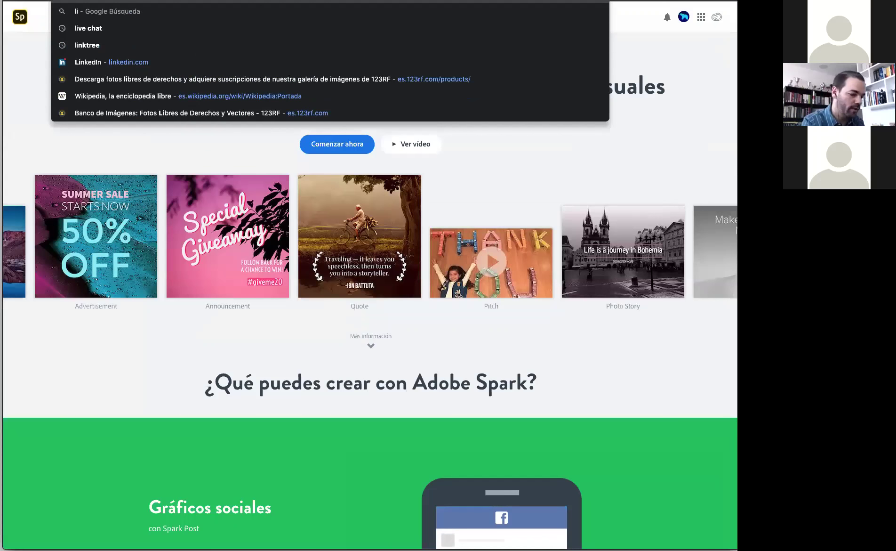
type("live")
key("Escape")
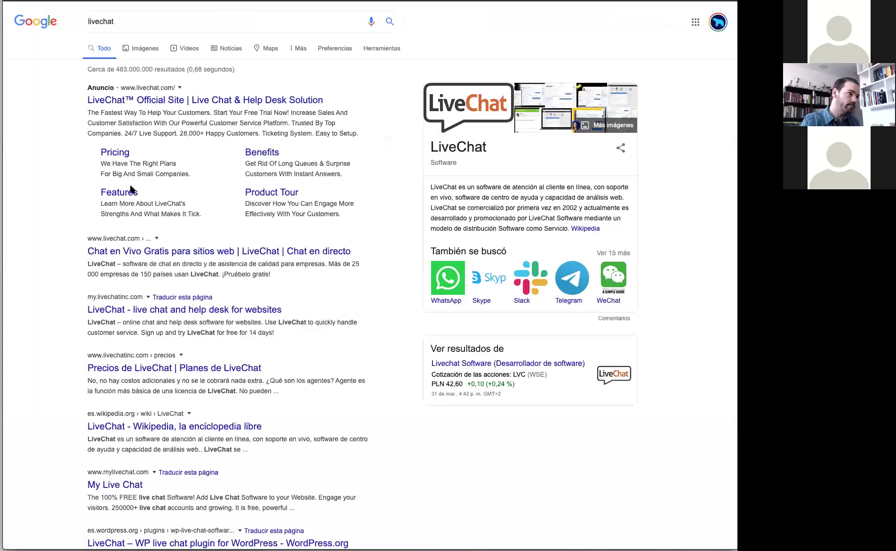
left_click(130, 251)
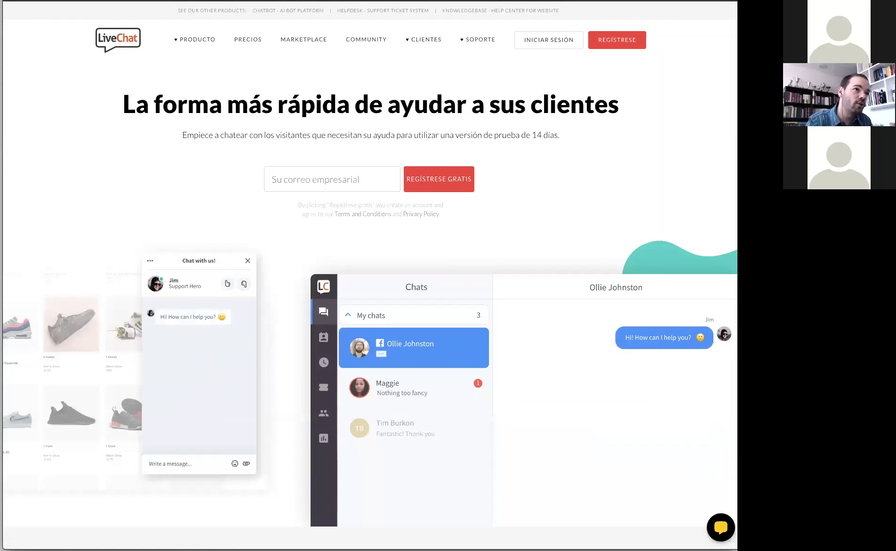
key("ctrl+Tab")
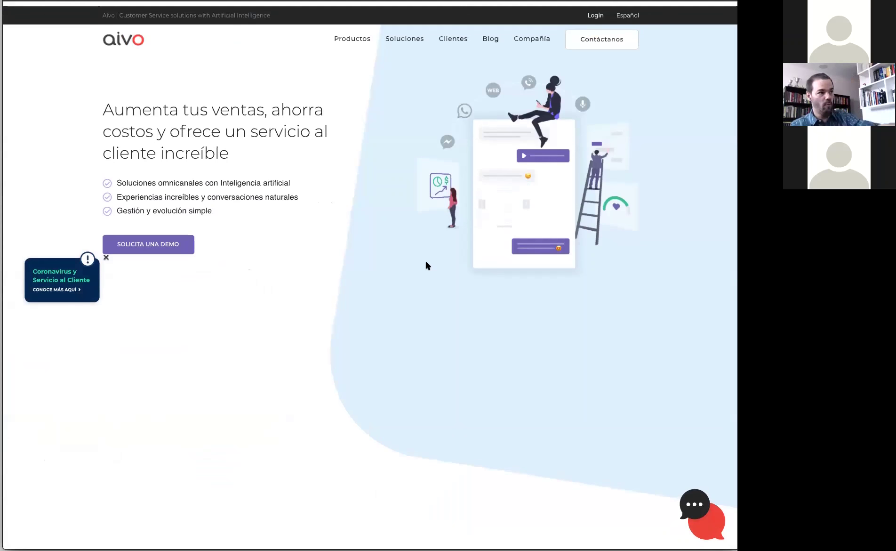
- Scroll Aivo's homepage down to the 'Resuelve en el momento' omnichannel section
scroll(427, 265, "down", 10)
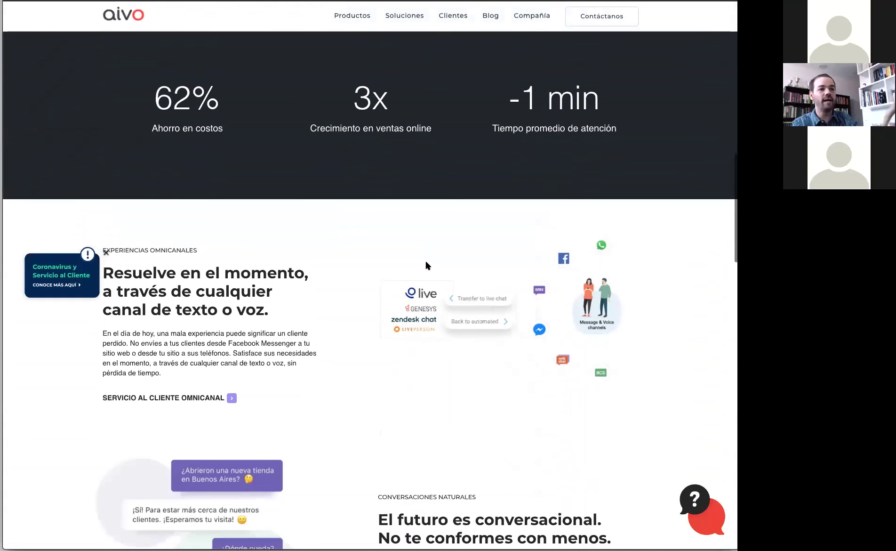
scroll(427, 265, "down", 3)
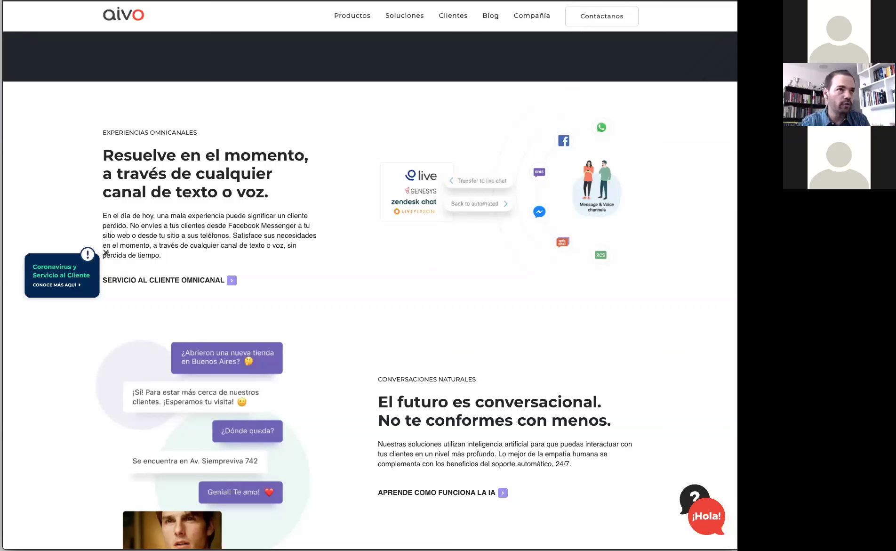
- Search for Hiwabot from the address bar and load its multichannel chat homepage
key("ctrl+l")
type("hi")
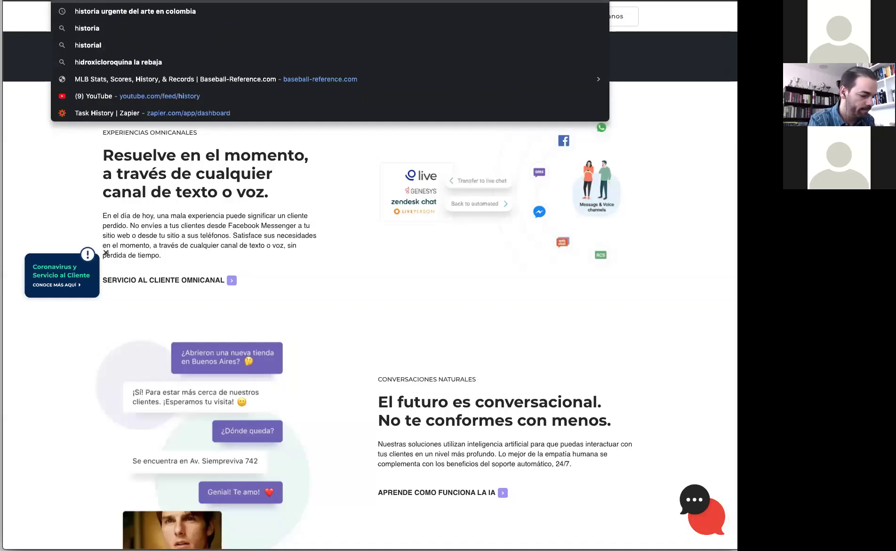
type("inst")
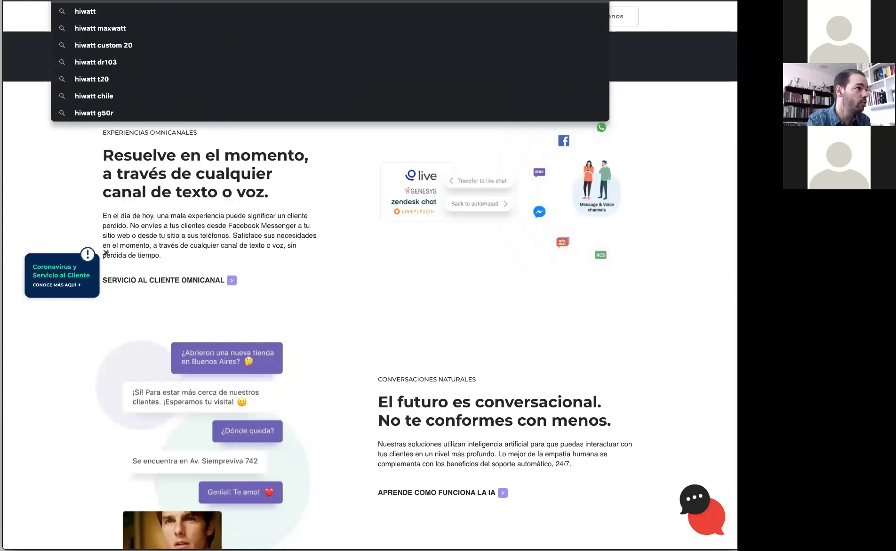
key("Escape")
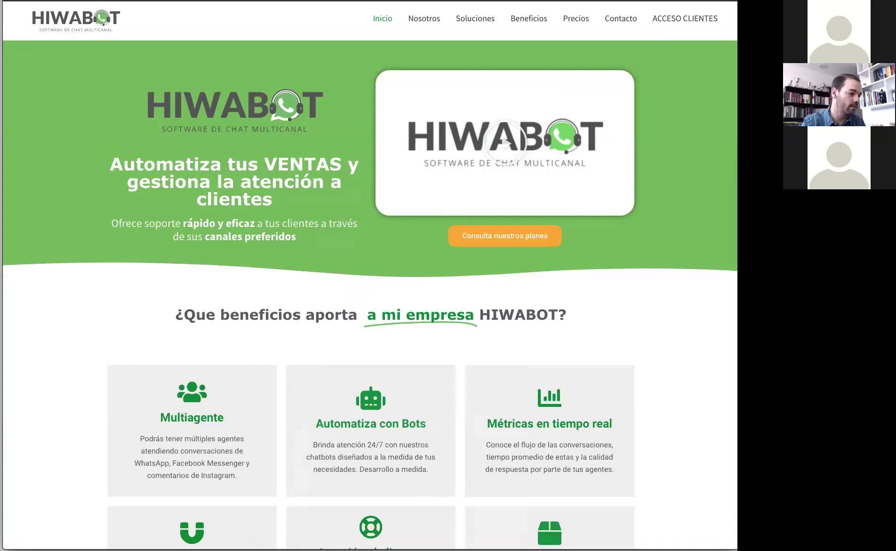
- Search 'dialogoflow', open and scroll the official Dialogflow homepage, then return to the slide
key("super+l")
type("dialogo")
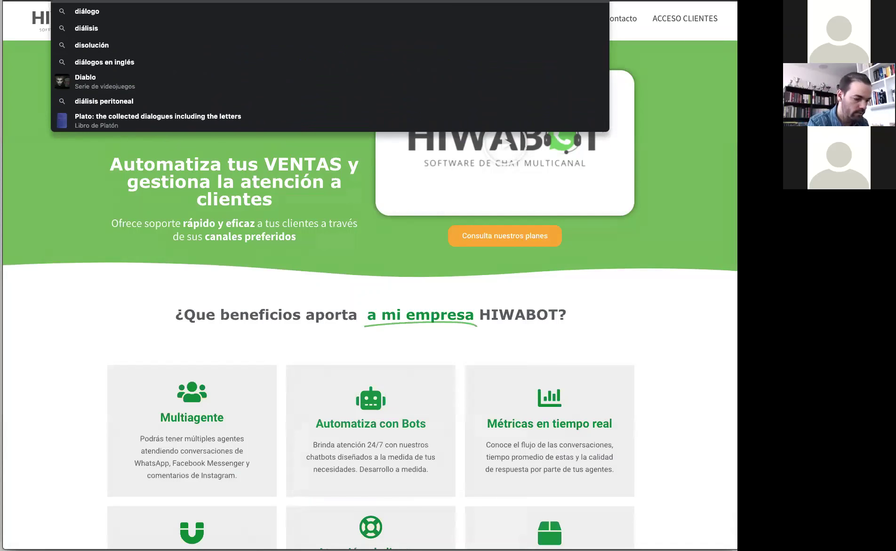
type("flow")
key("Return")
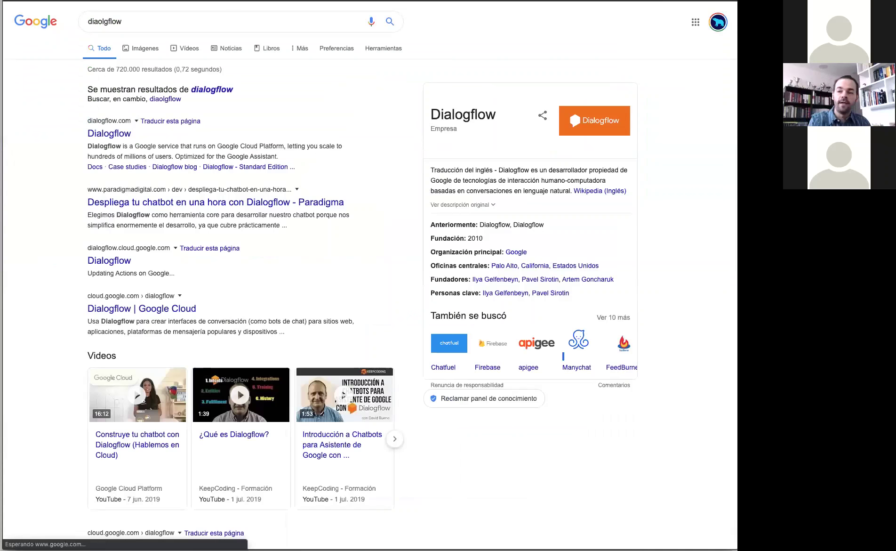
left_click(125, 132)
scroll(284, 160, "down", 2)
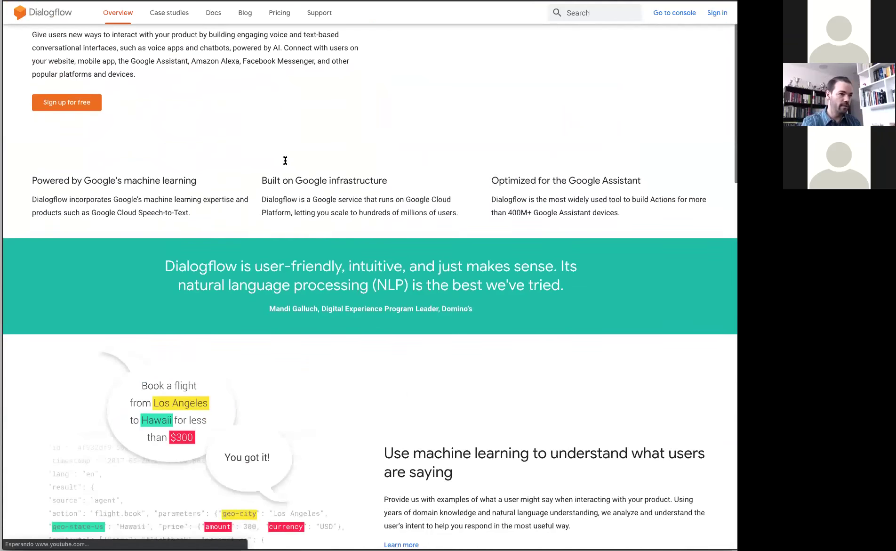
scroll(285, 160, "down", 14)
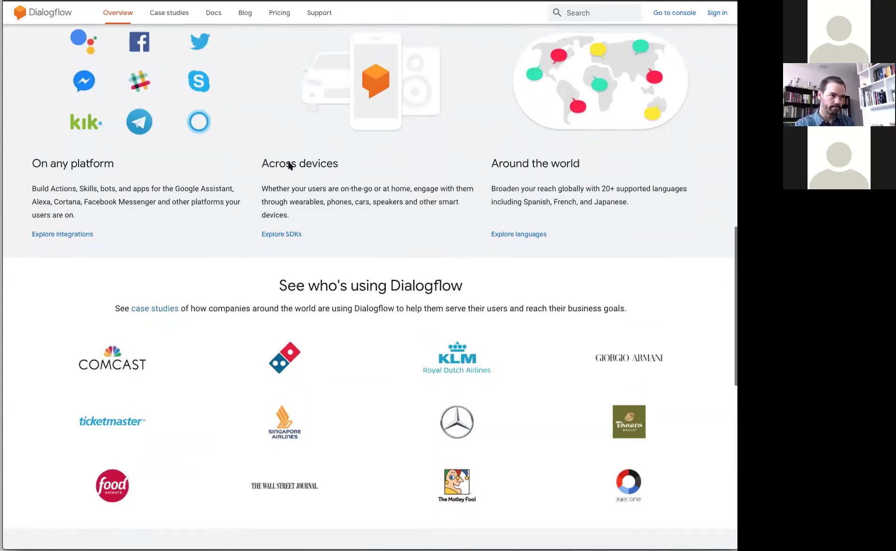
scroll(305, 165, "up", 2)
scroll(459, 281, "down", 1)
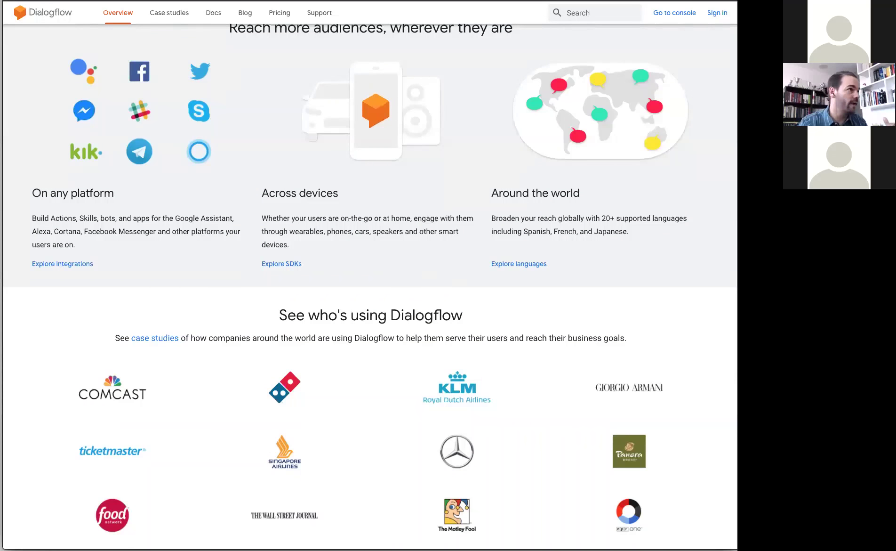
key("alt+Tab")
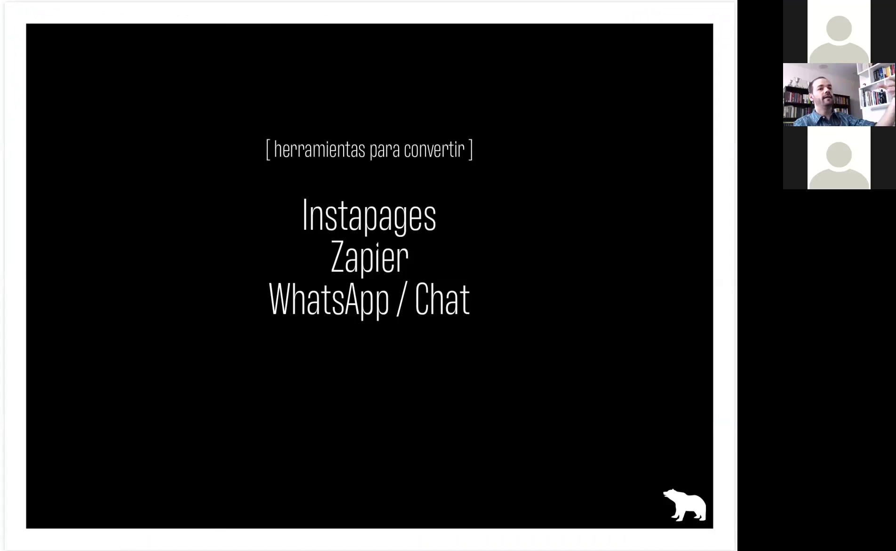
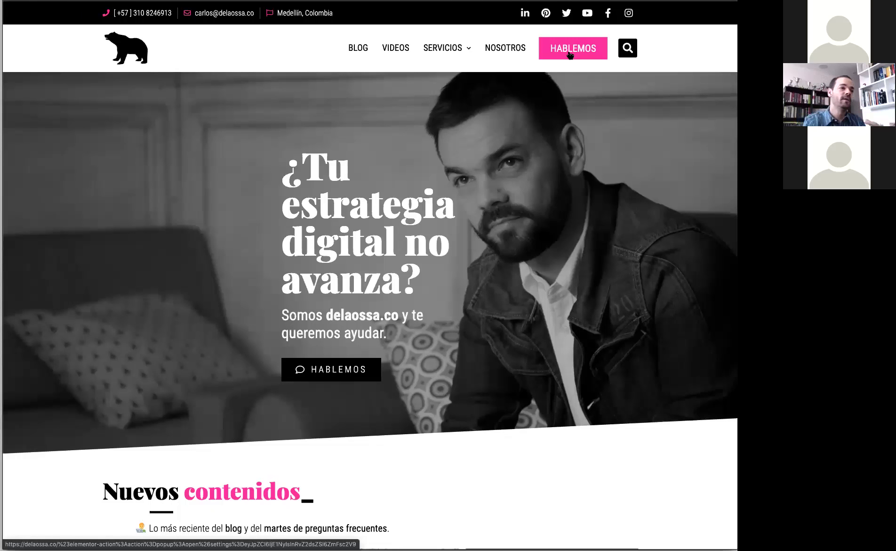
left_click(570, 56)
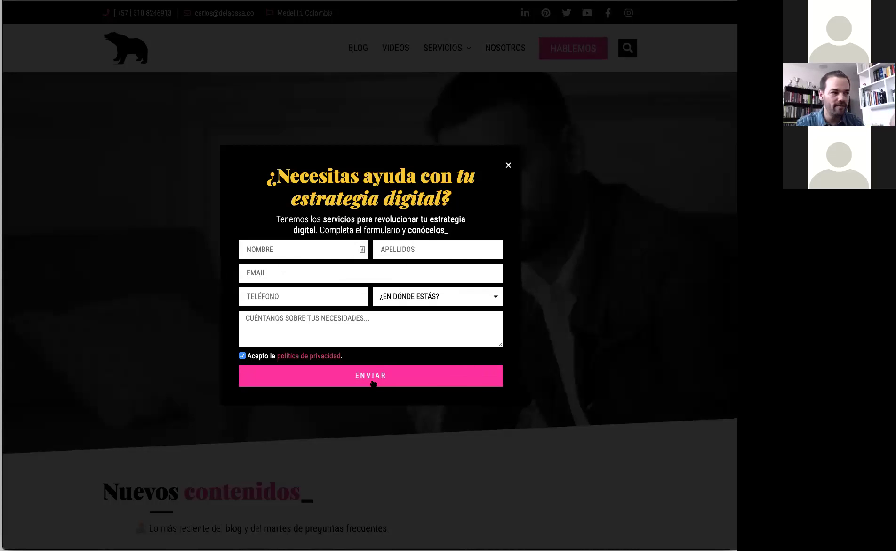
left_click(509, 165)
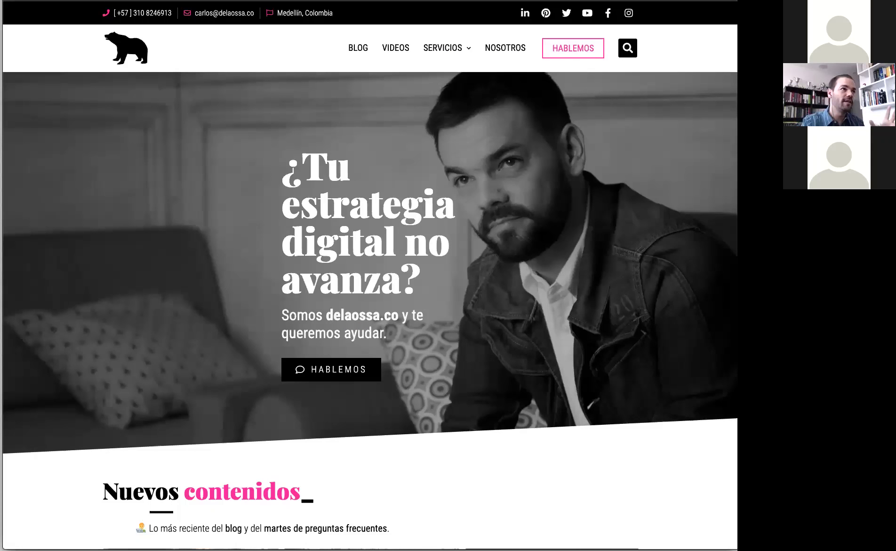
- Go from the unfinished zap editor to the Home folder's Zaps list and browse it
key("ctrl+Tab")
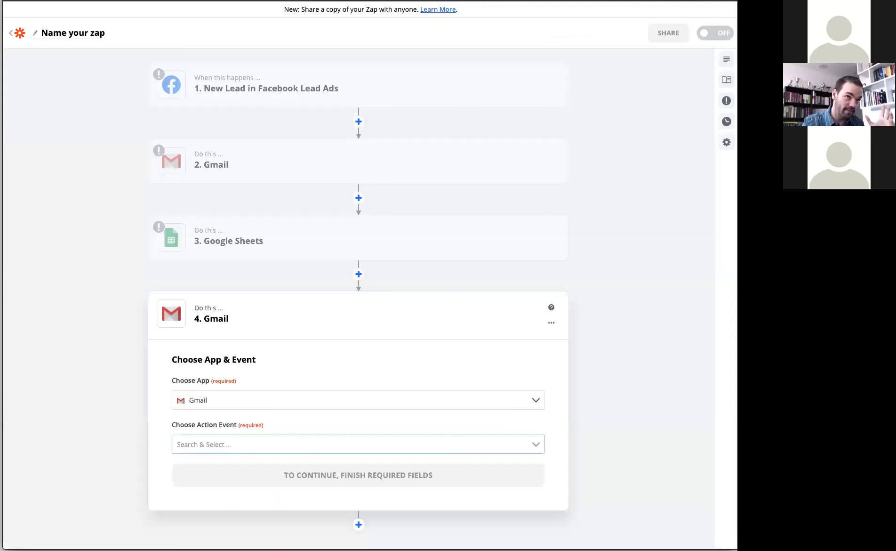
left_click(18, 35)
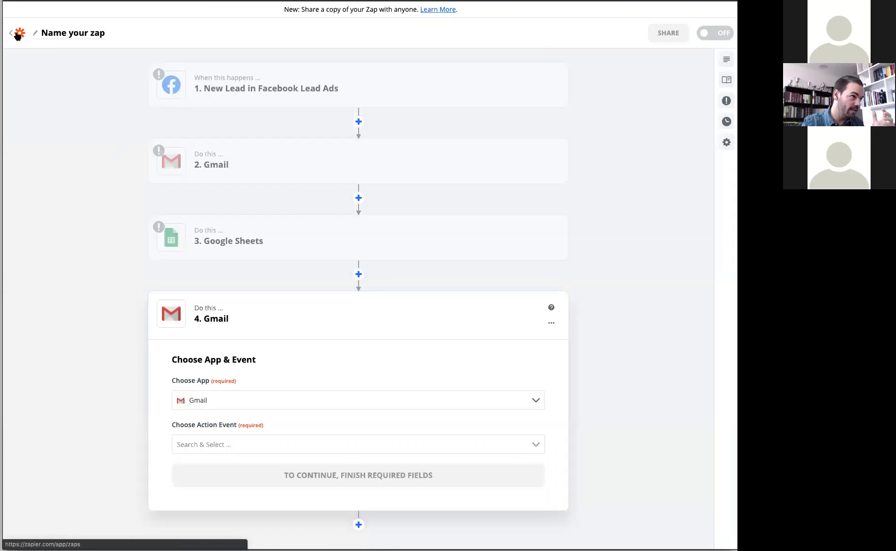
scroll(458, 338, "down", 3)
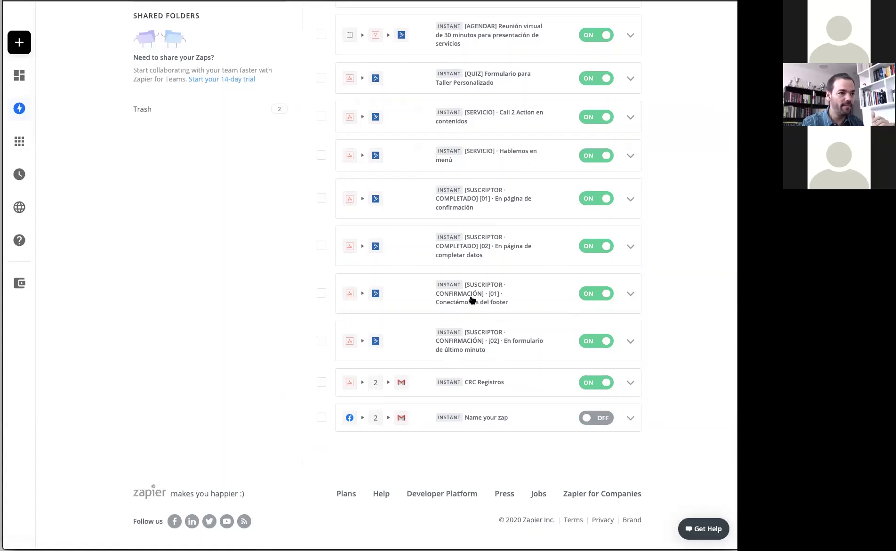
scroll(491, 202, "up", 1)
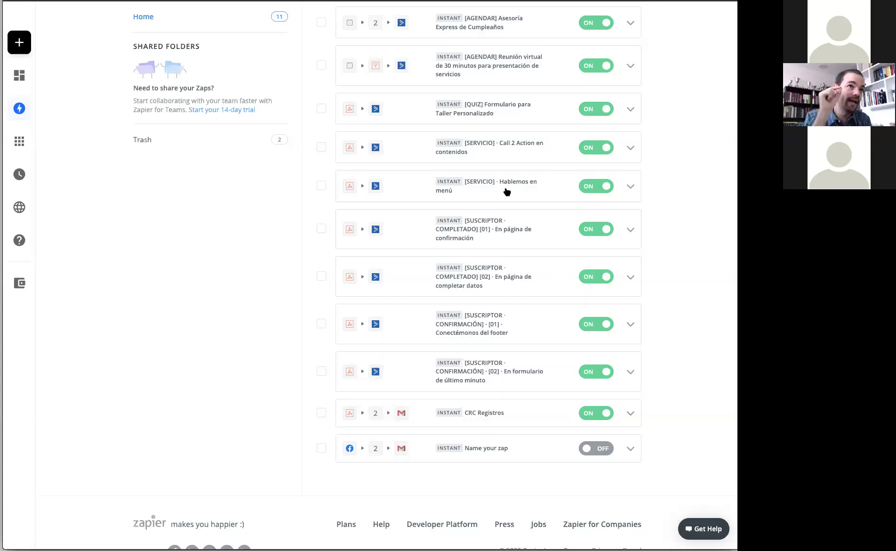
- Open Calendly's login page and submit a saved e-mail address
left_click(492, 9)
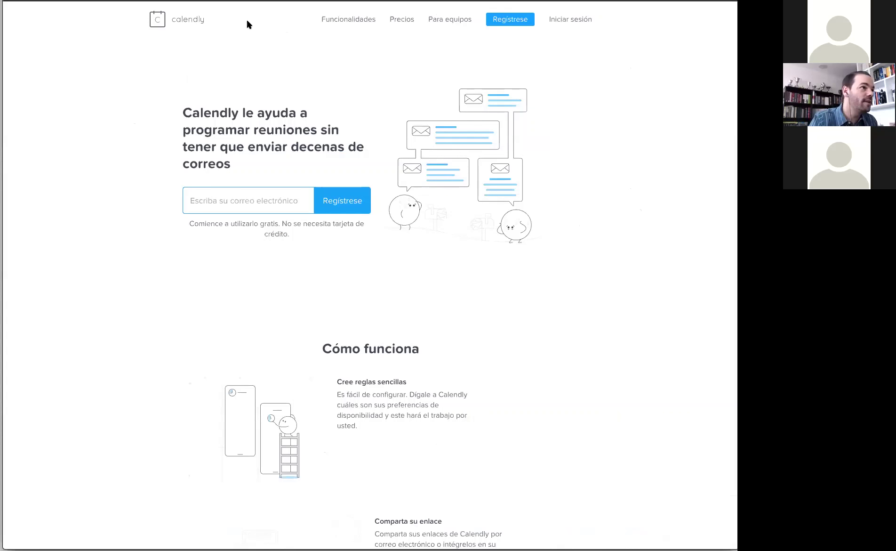
left_click(557, 24)
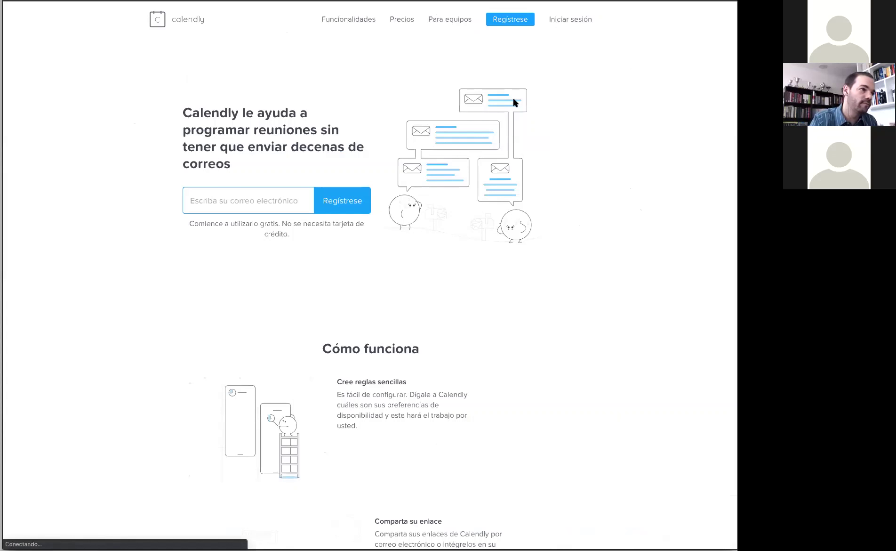
left_click(357, 125)
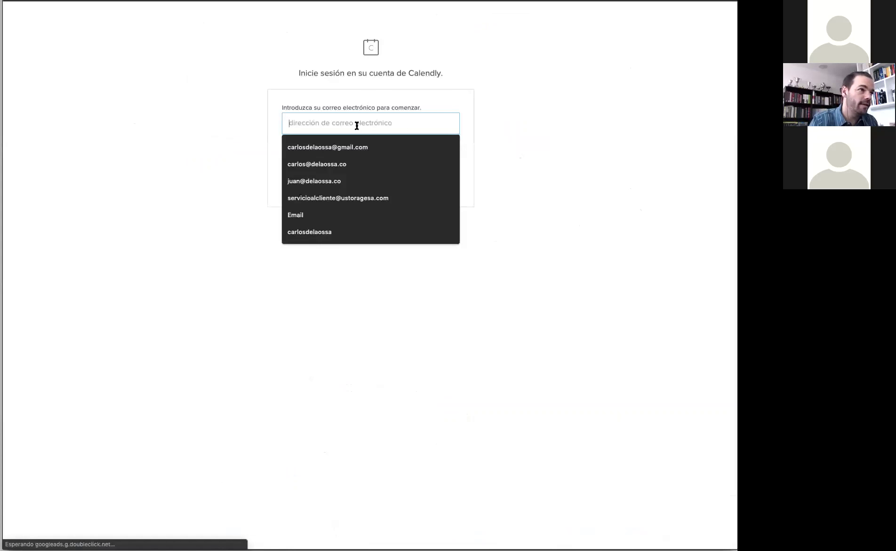
left_click(356, 146)
left_click(316, 159)
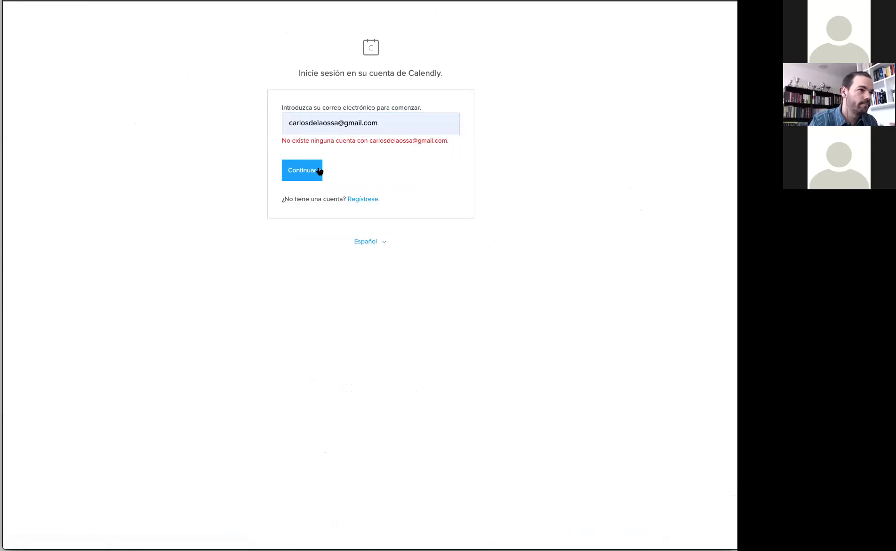
- Replace the rejected address with the delaossa.co work e-mail and sign in with Google
left_click_drag(380, 122, 236, 114)
key("BackSpace")
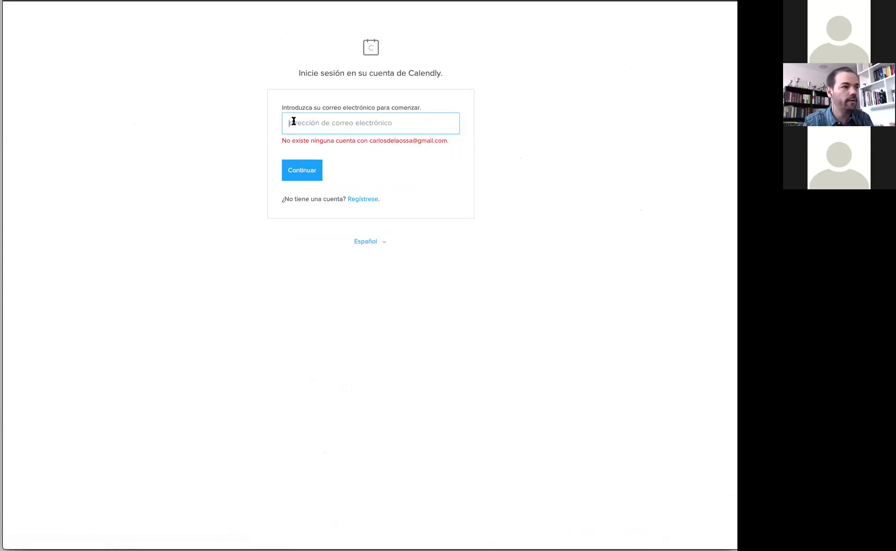
left_click(294, 121)
left_click(296, 162)
left_click(302, 169)
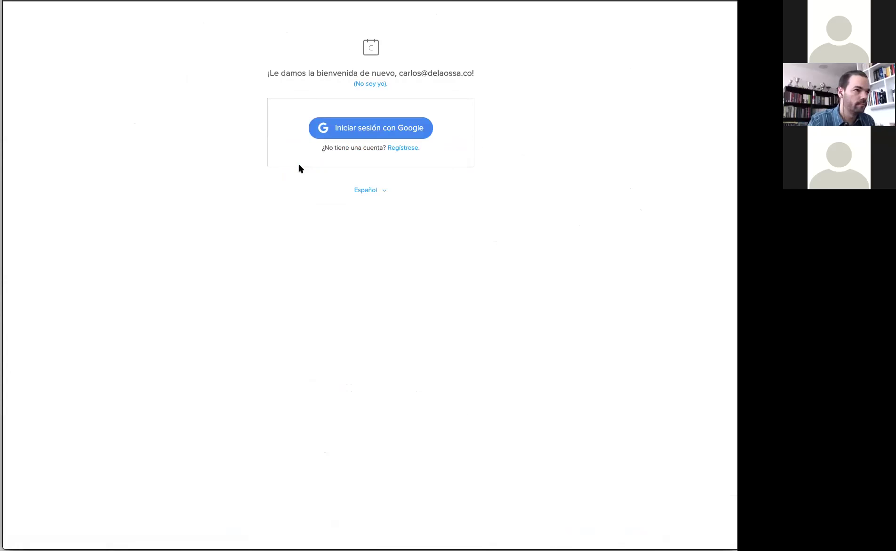
left_click(377, 132)
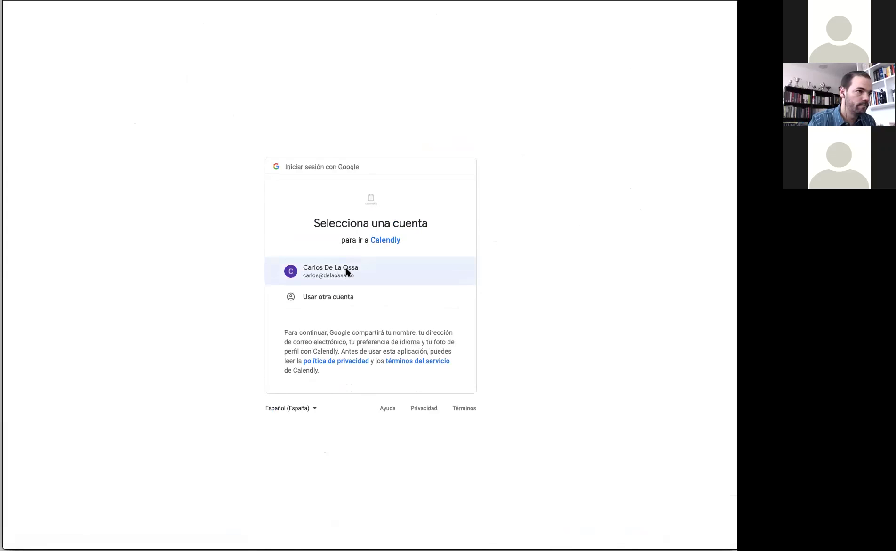
left_click(349, 273)
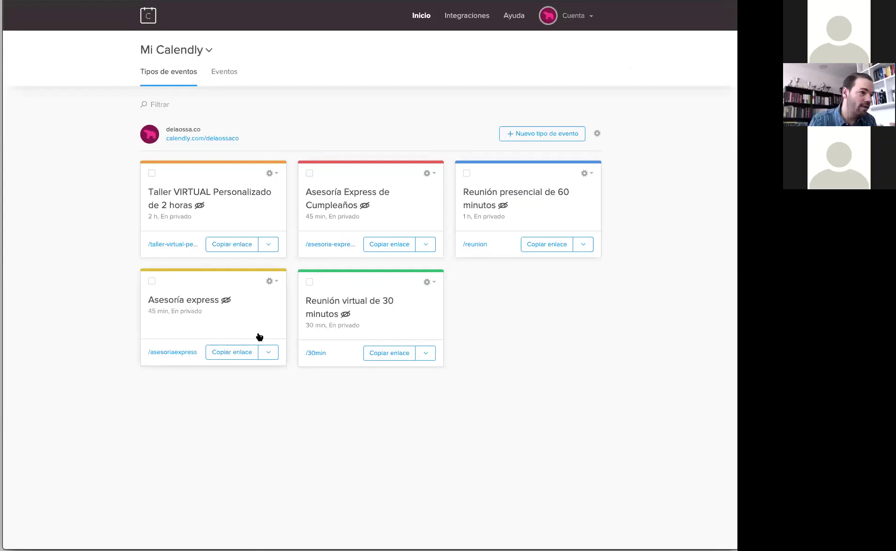
- Open the /30min public booking page of the 'Reunión virtual de 30 minutos' event
left_click(398, 319)
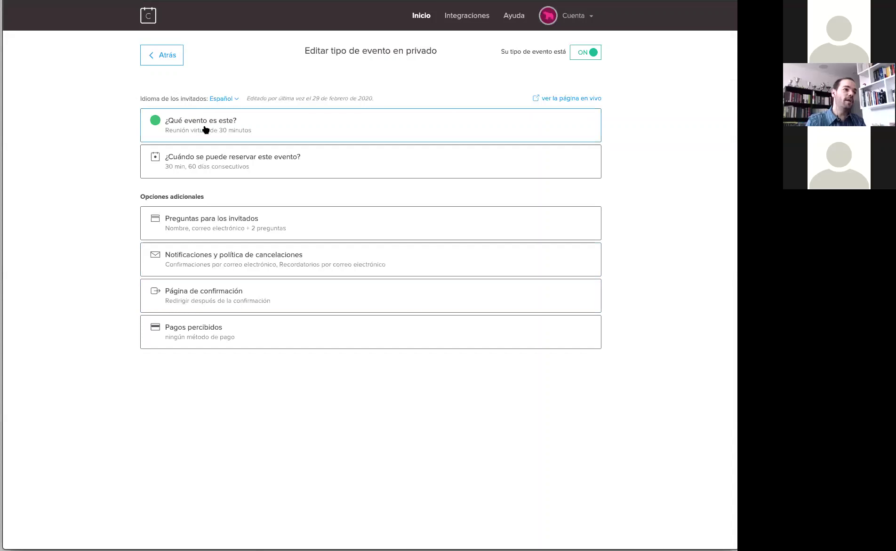
left_click(167, 54)
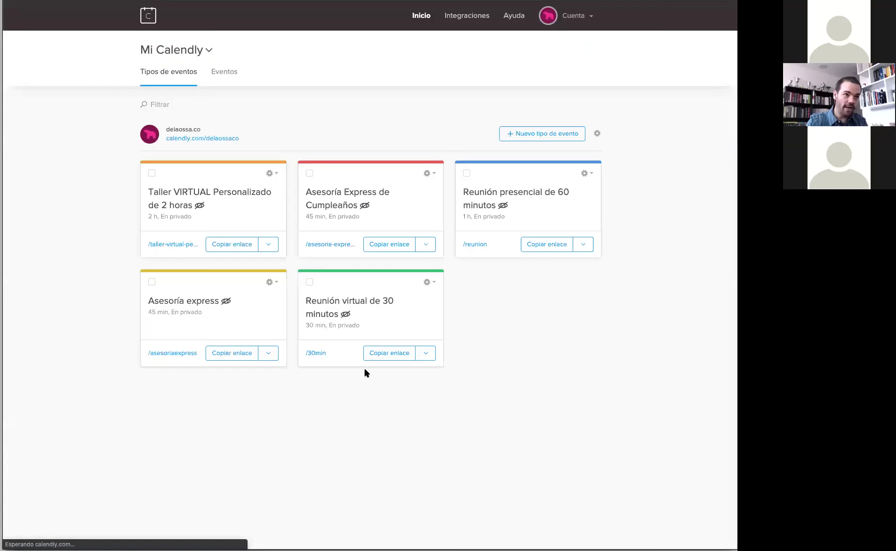
left_click(430, 281)
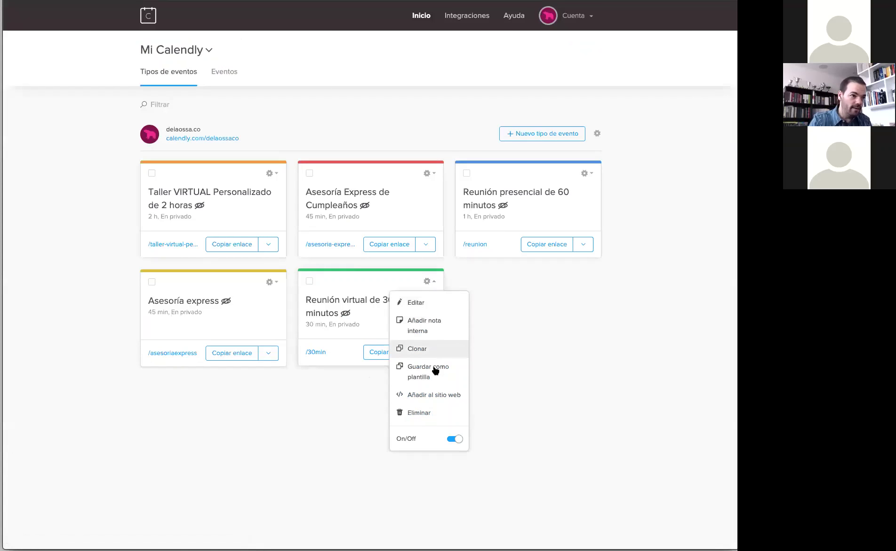
left_click(336, 398)
left_click(315, 353)
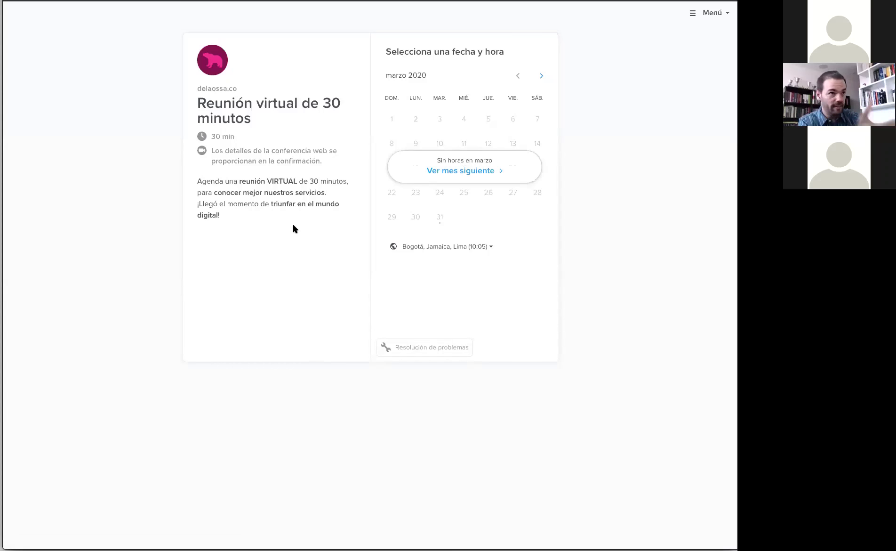
- Move the calendar to April 2020, pick Friday 3 April, and confirm the 08:00–08:30 slot
left_click(541, 76)
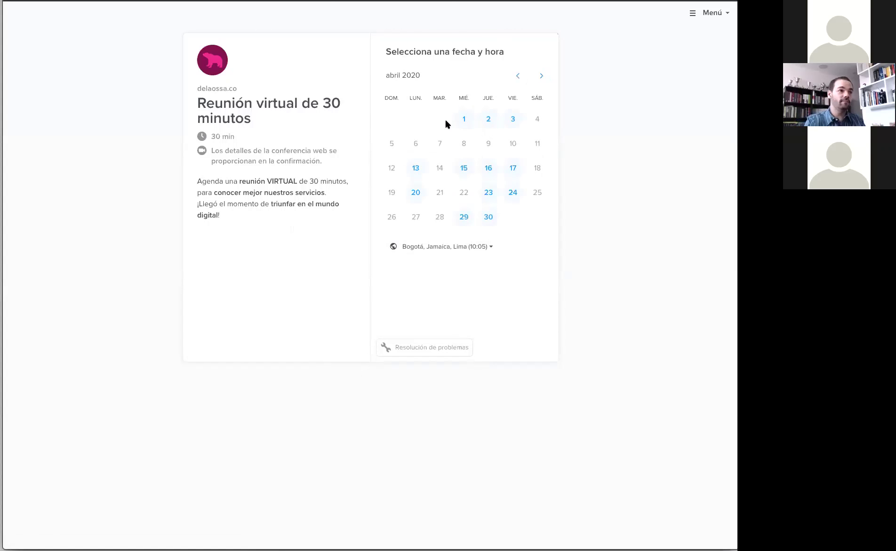
left_click(513, 119)
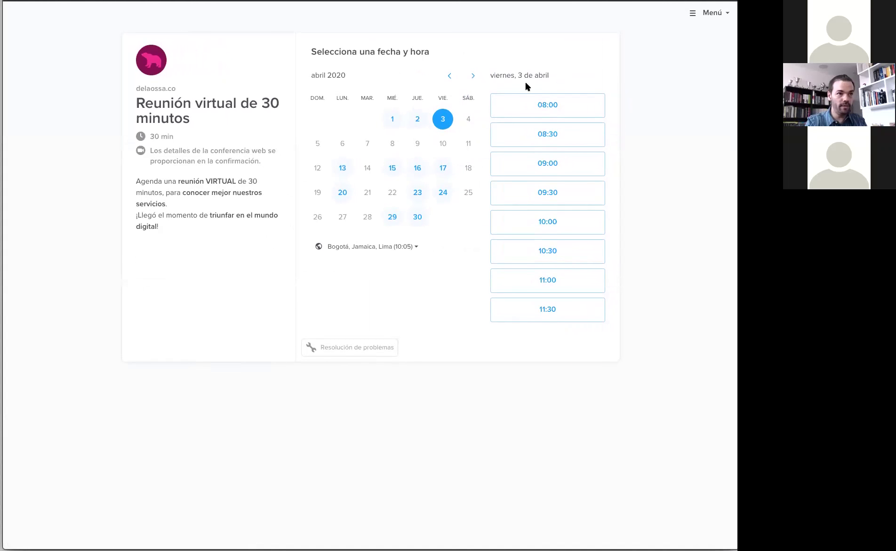
left_click(530, 103)
left_click(569, 103)
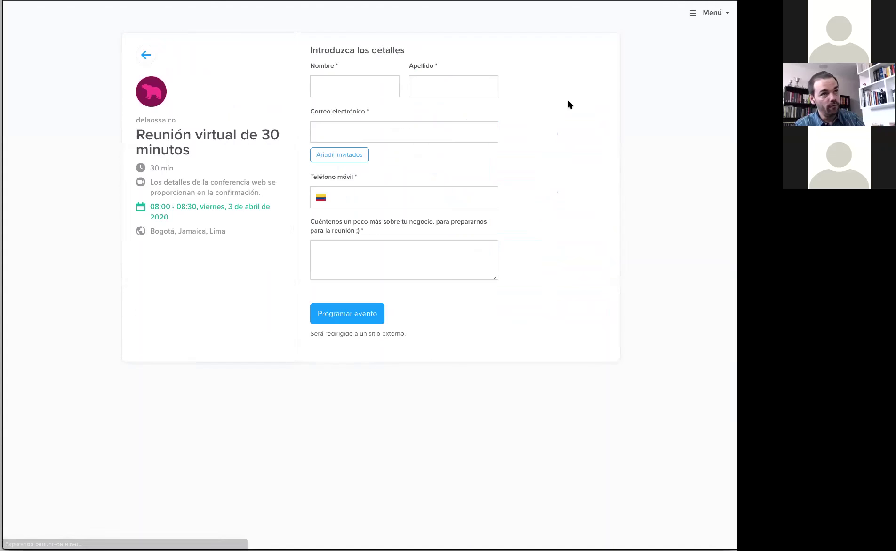